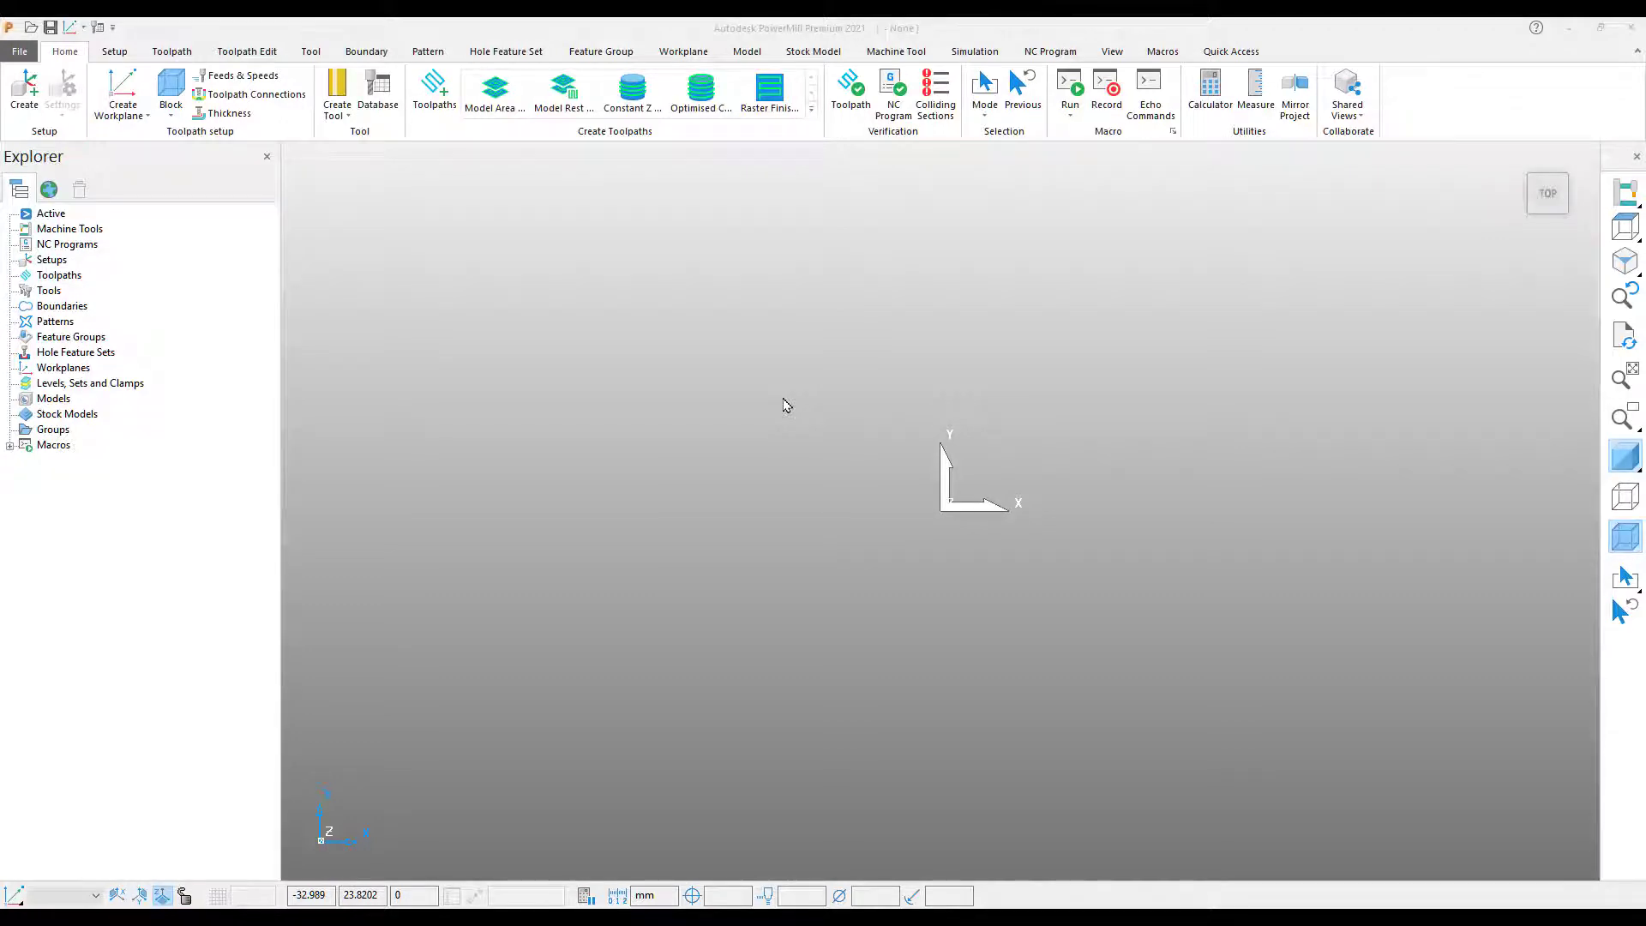
# Open Import Model, show All Files (*) on the Desktop, and pick PM Training Part 01.igs.
pyautogui.click(28, 53)
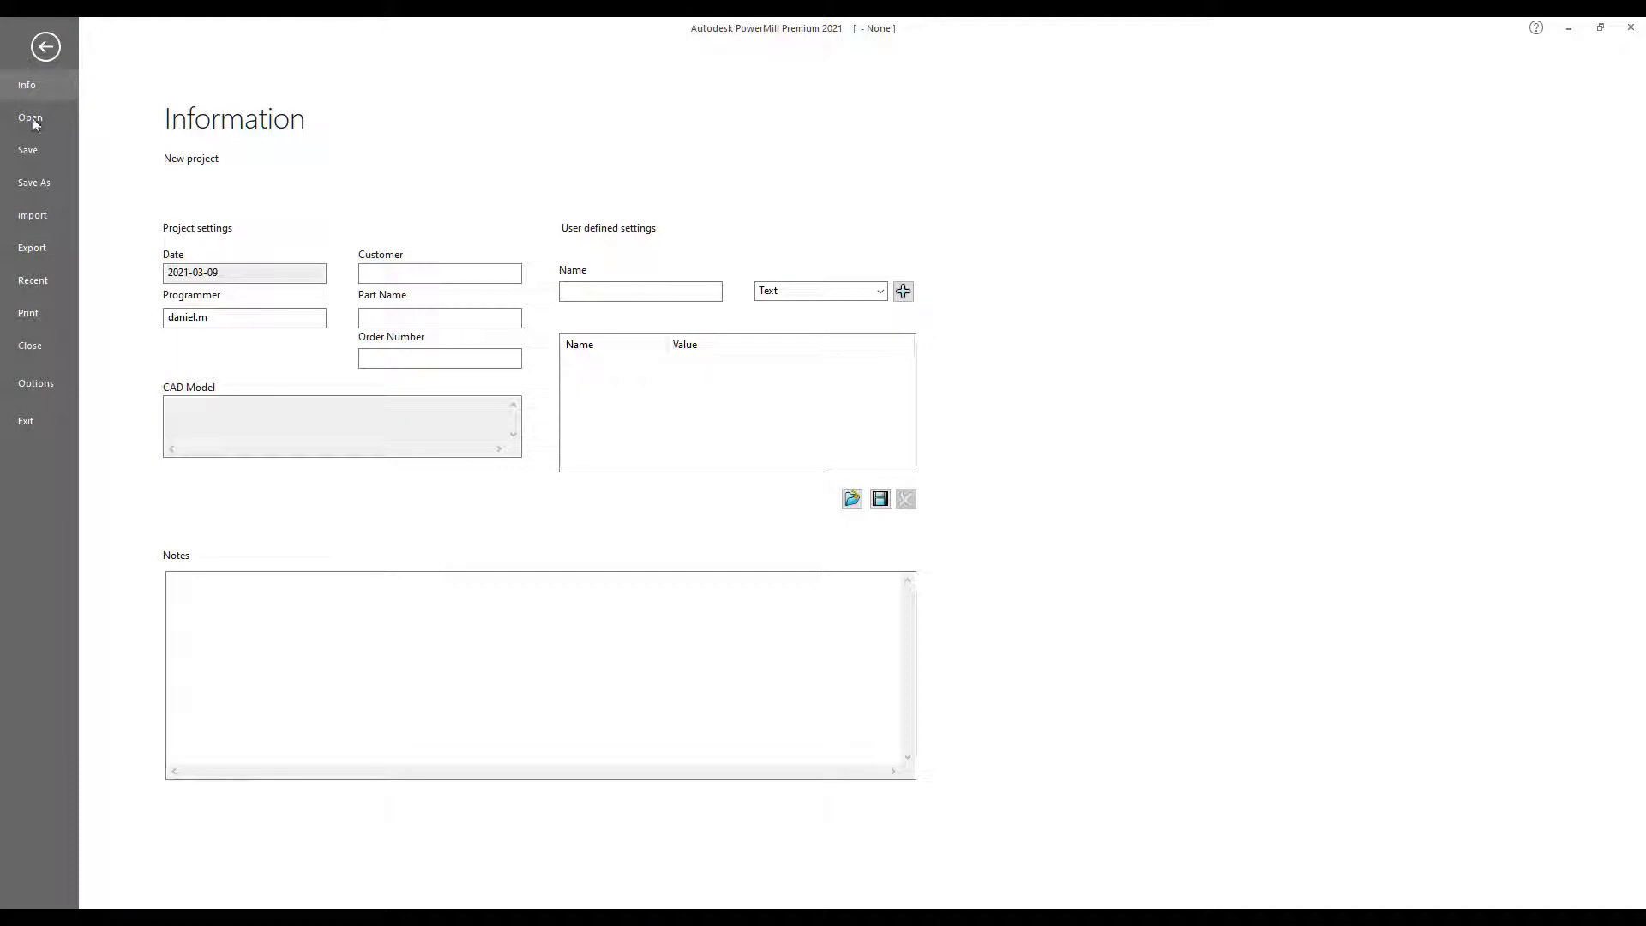
pyautogui.click(35, 218)
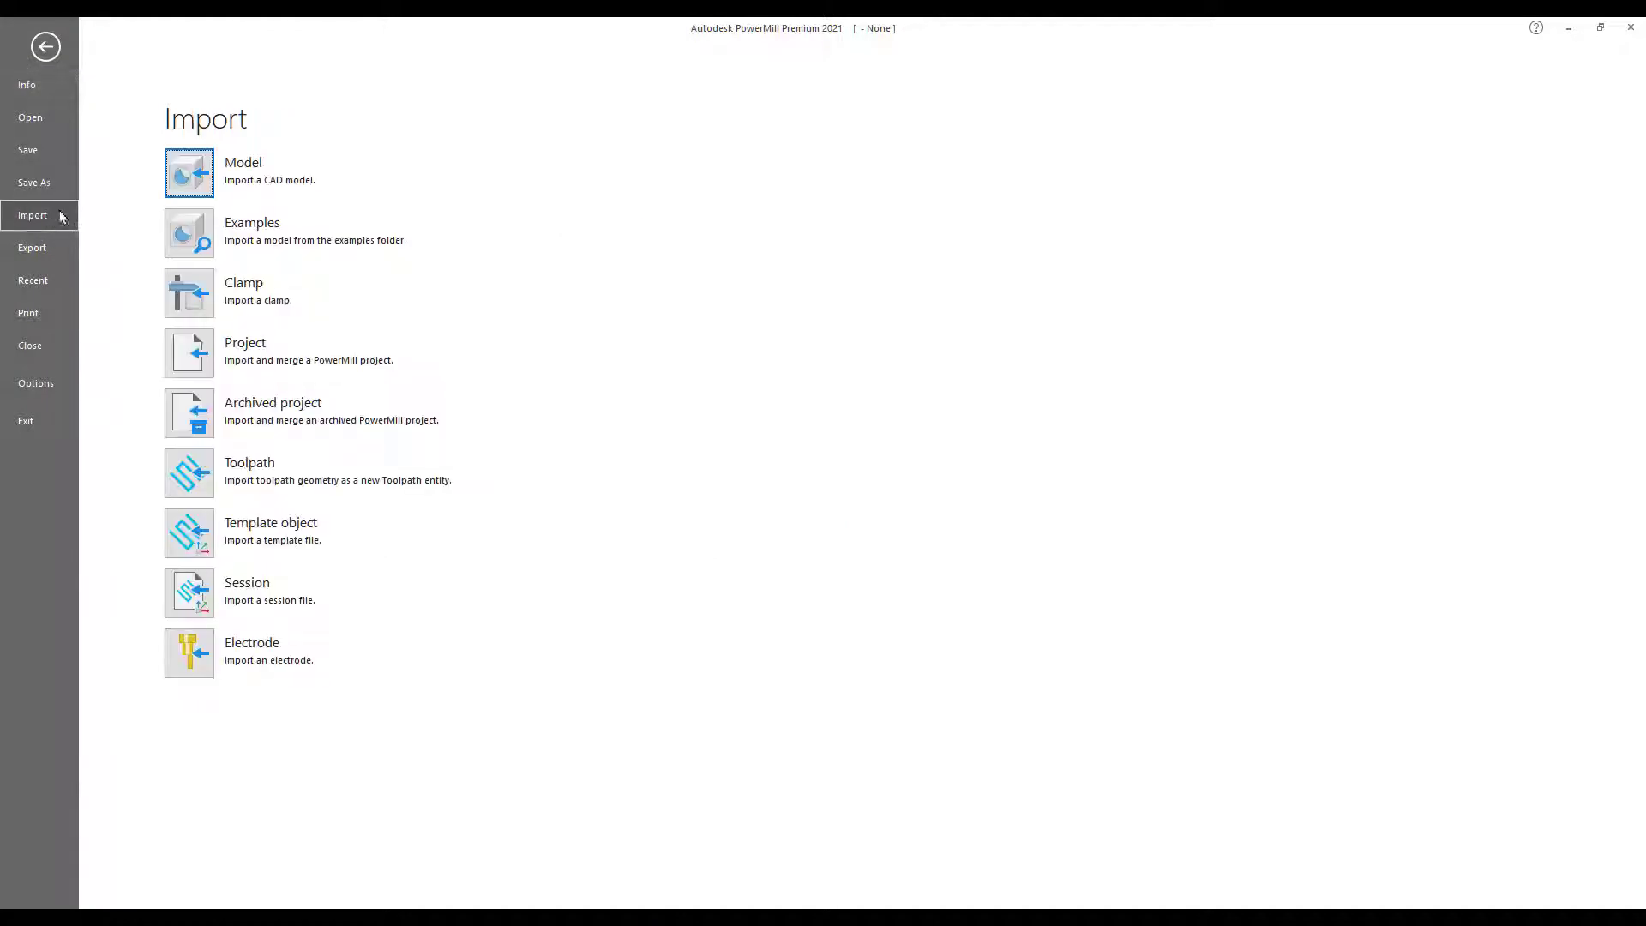
pyautogui.click(193, 169)
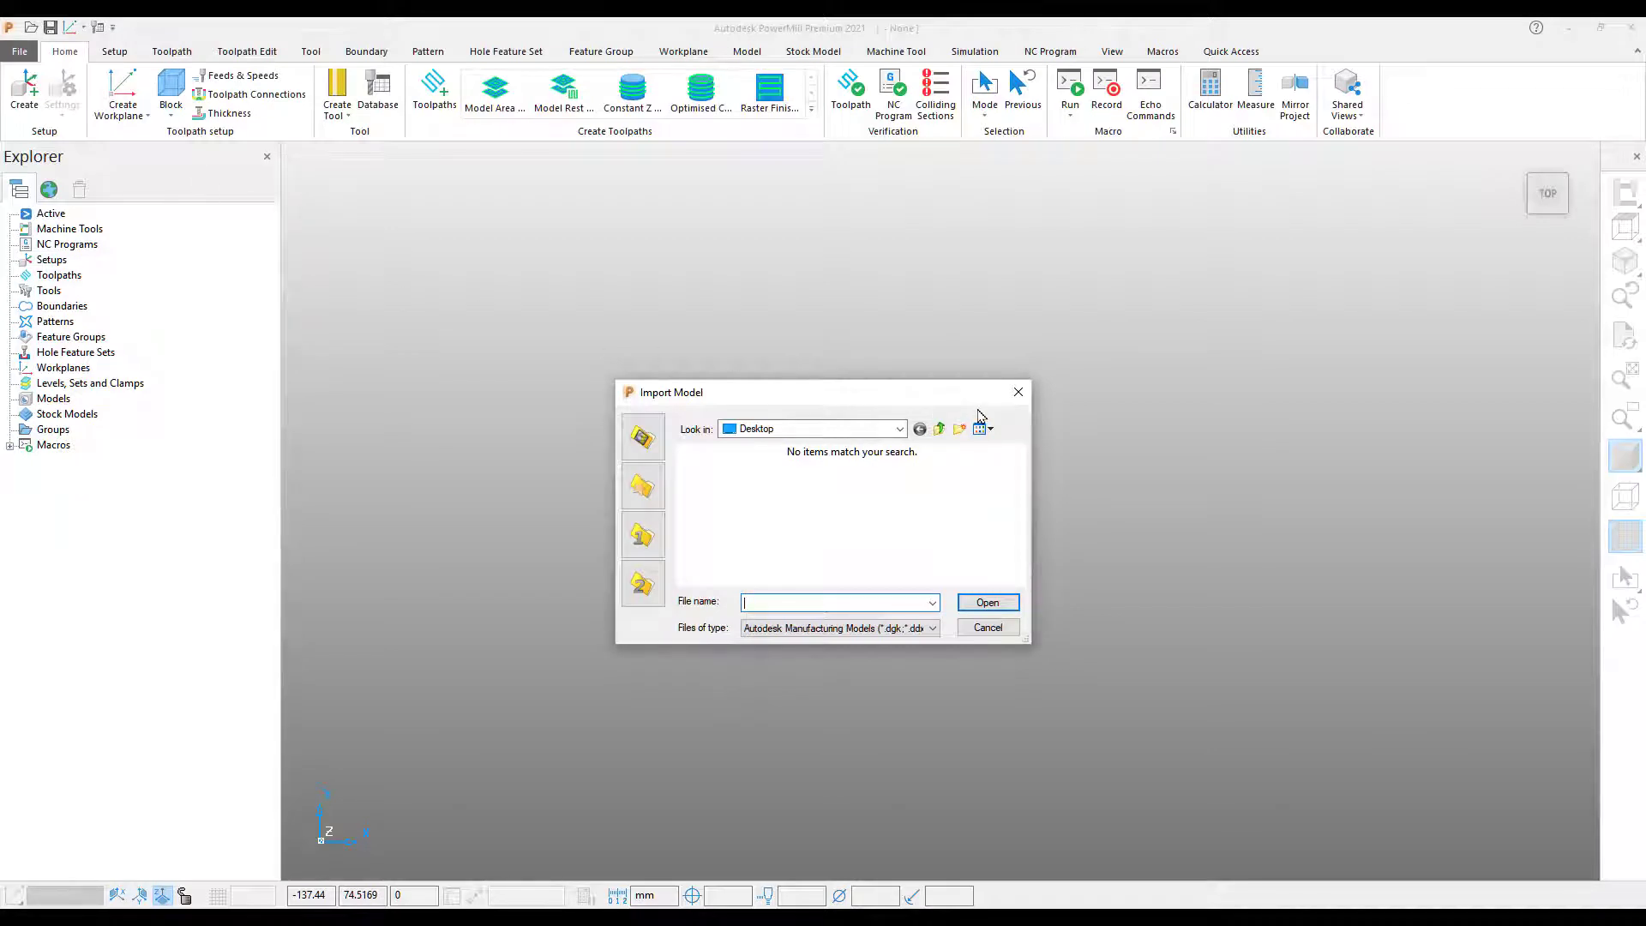
pyautogui.click(906, 635)
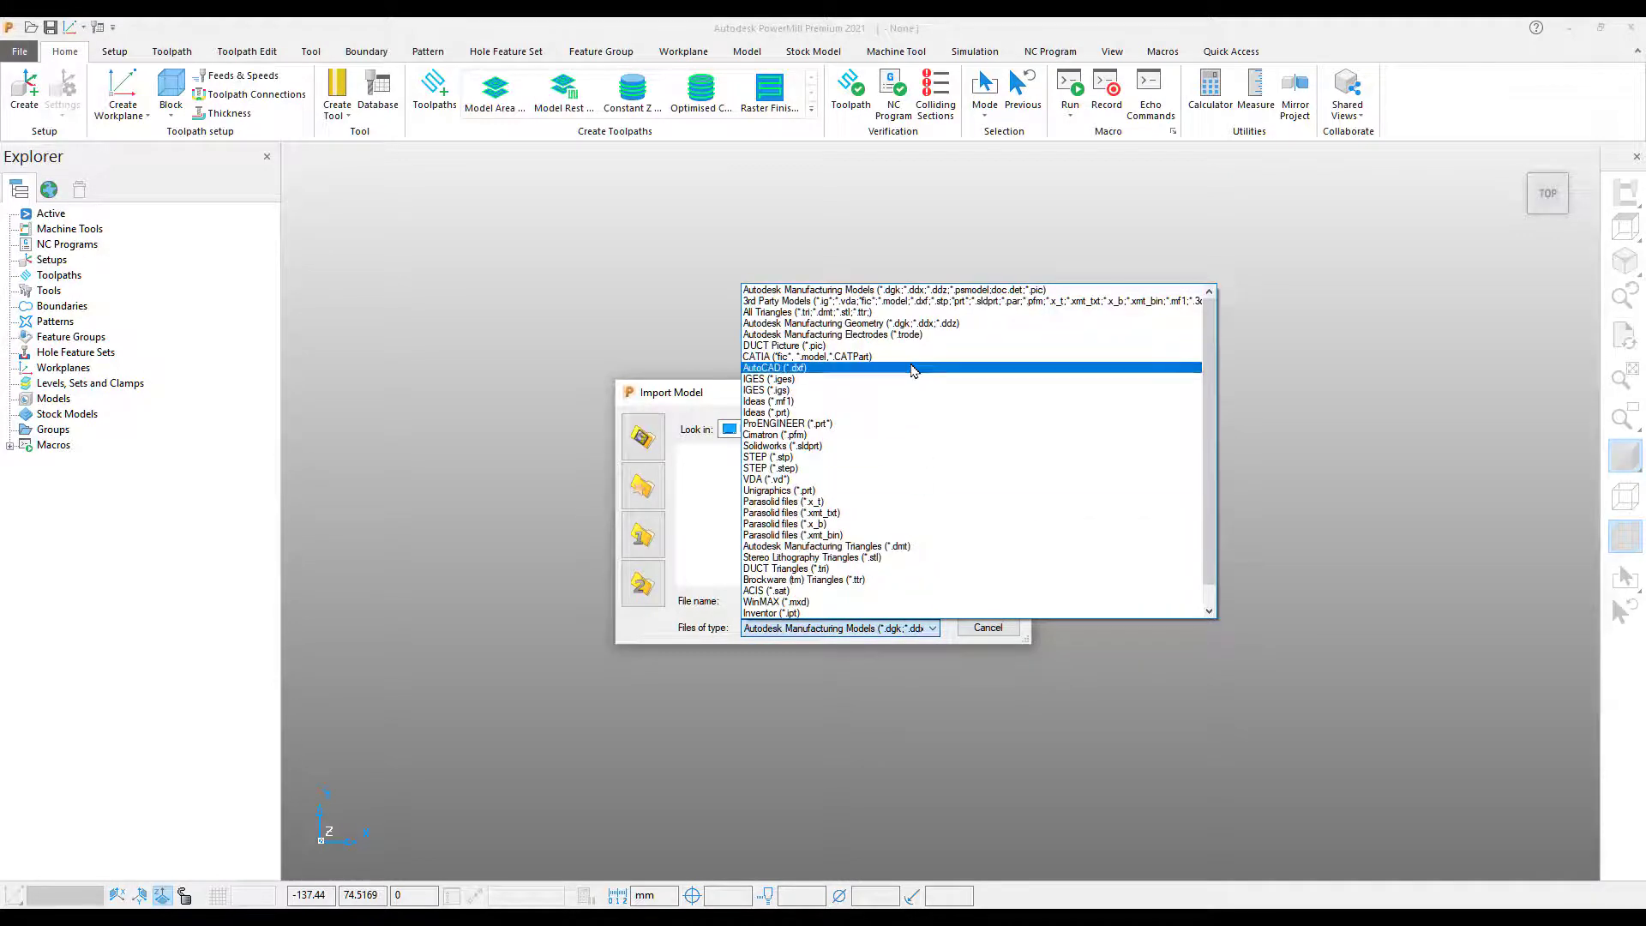
pyautogui.scroll(-2, 914, 378)
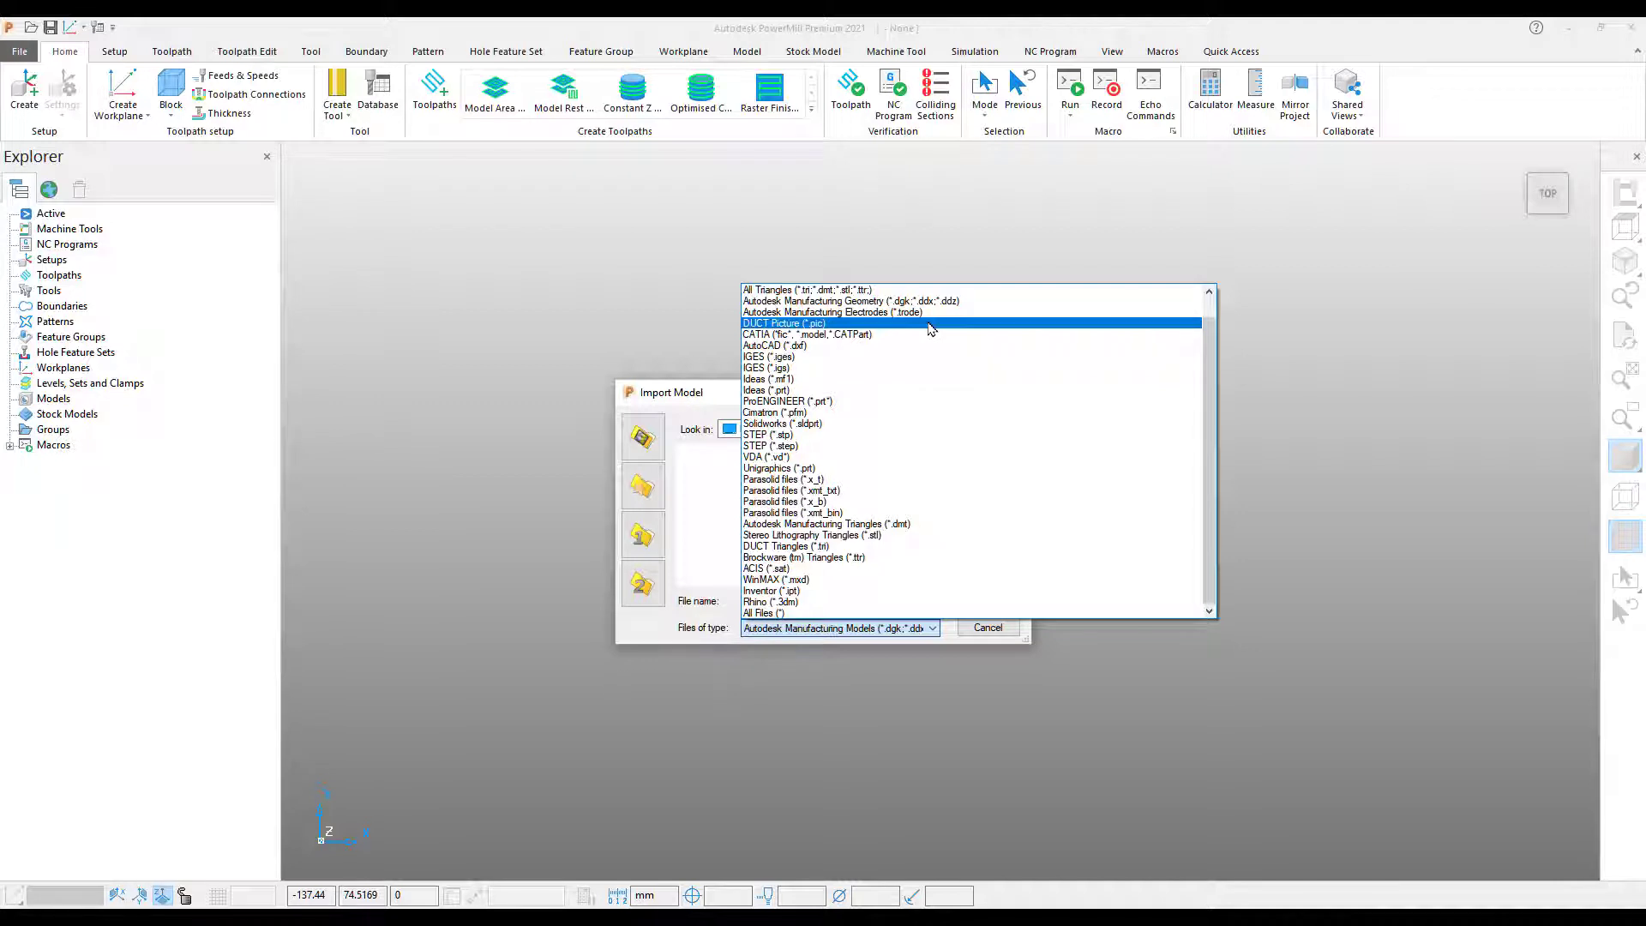
pyautogui.click(830, 614)
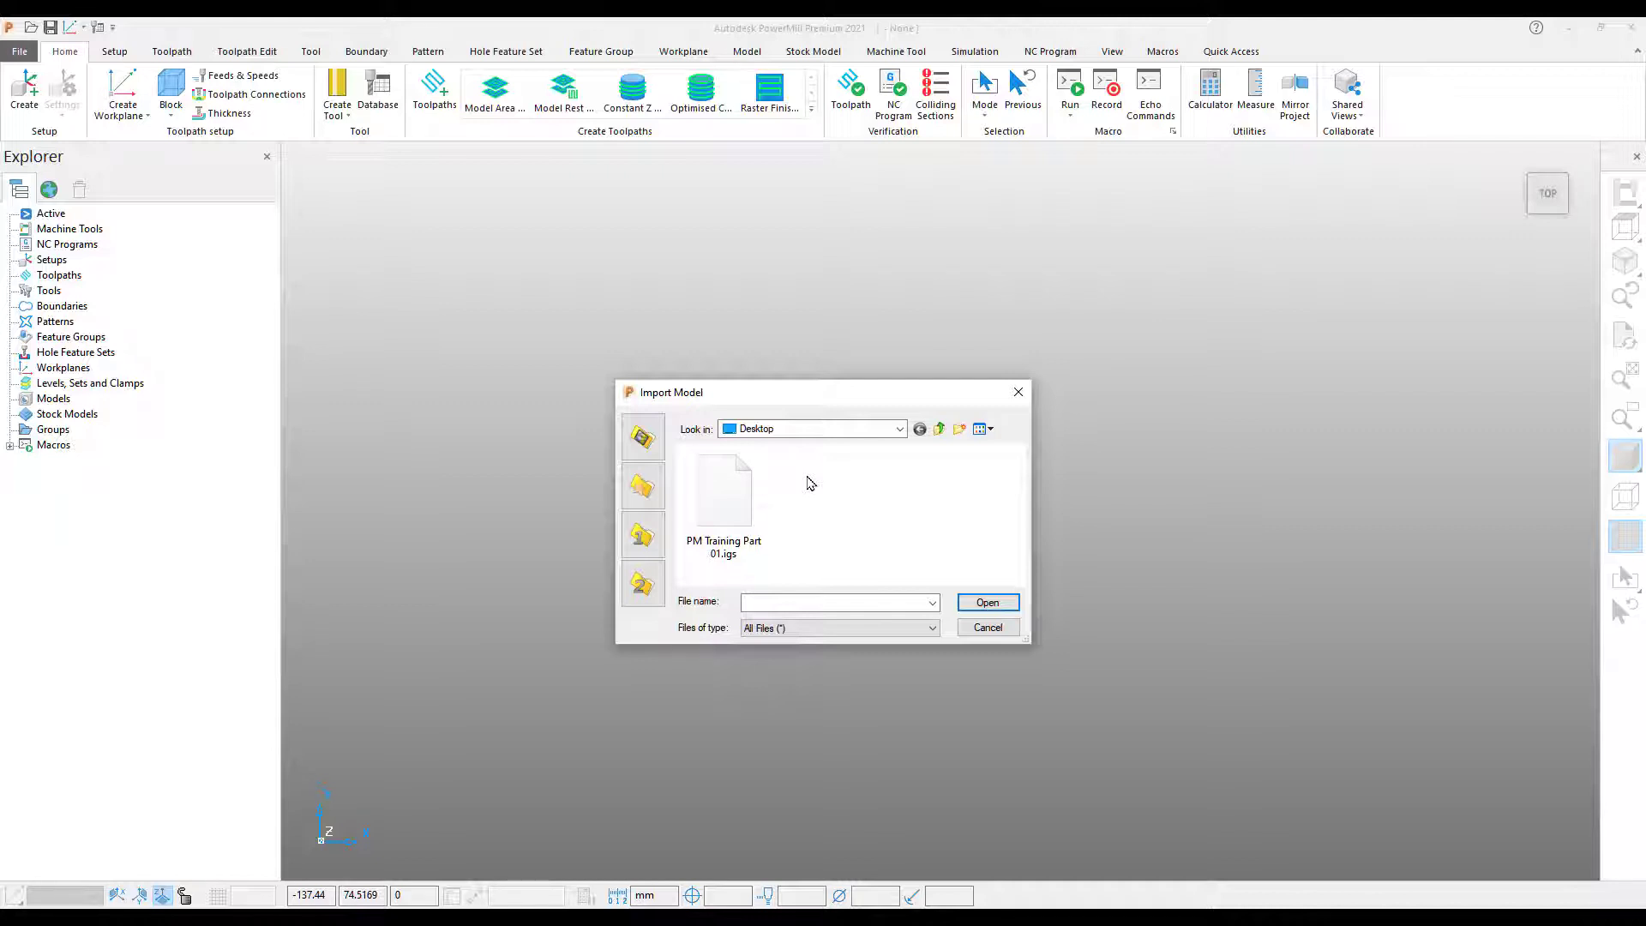
pyautogui.click(734, 498)
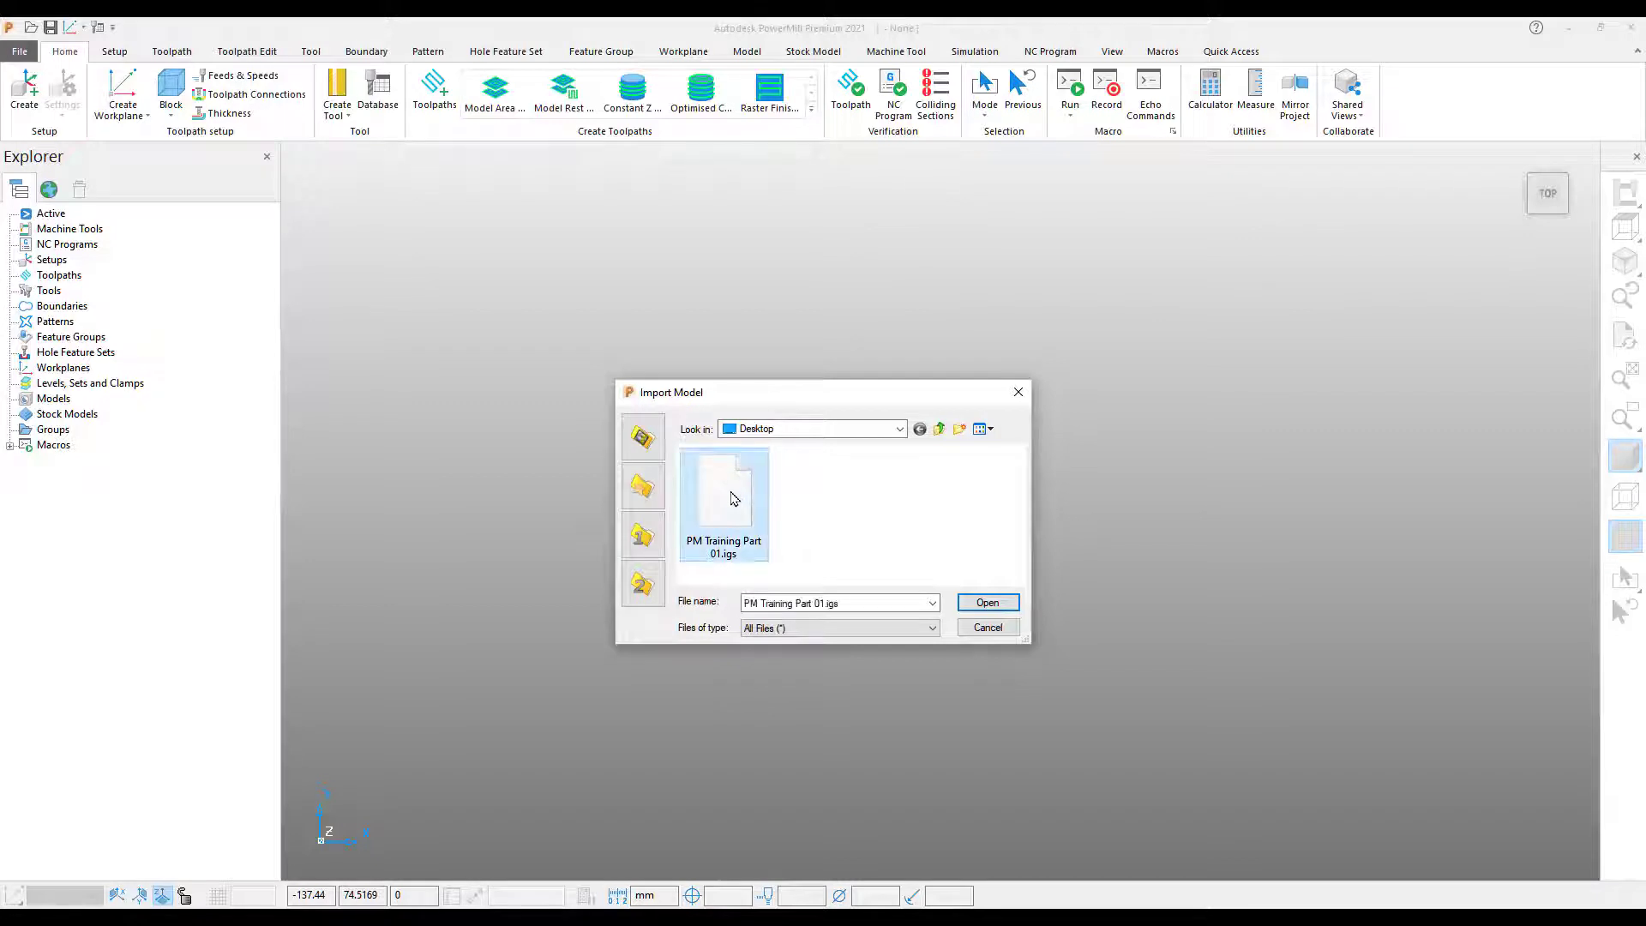
# Import PM Training Part 01.igs and dismiss the translation Information report.
pyautogui.click(987, 603)
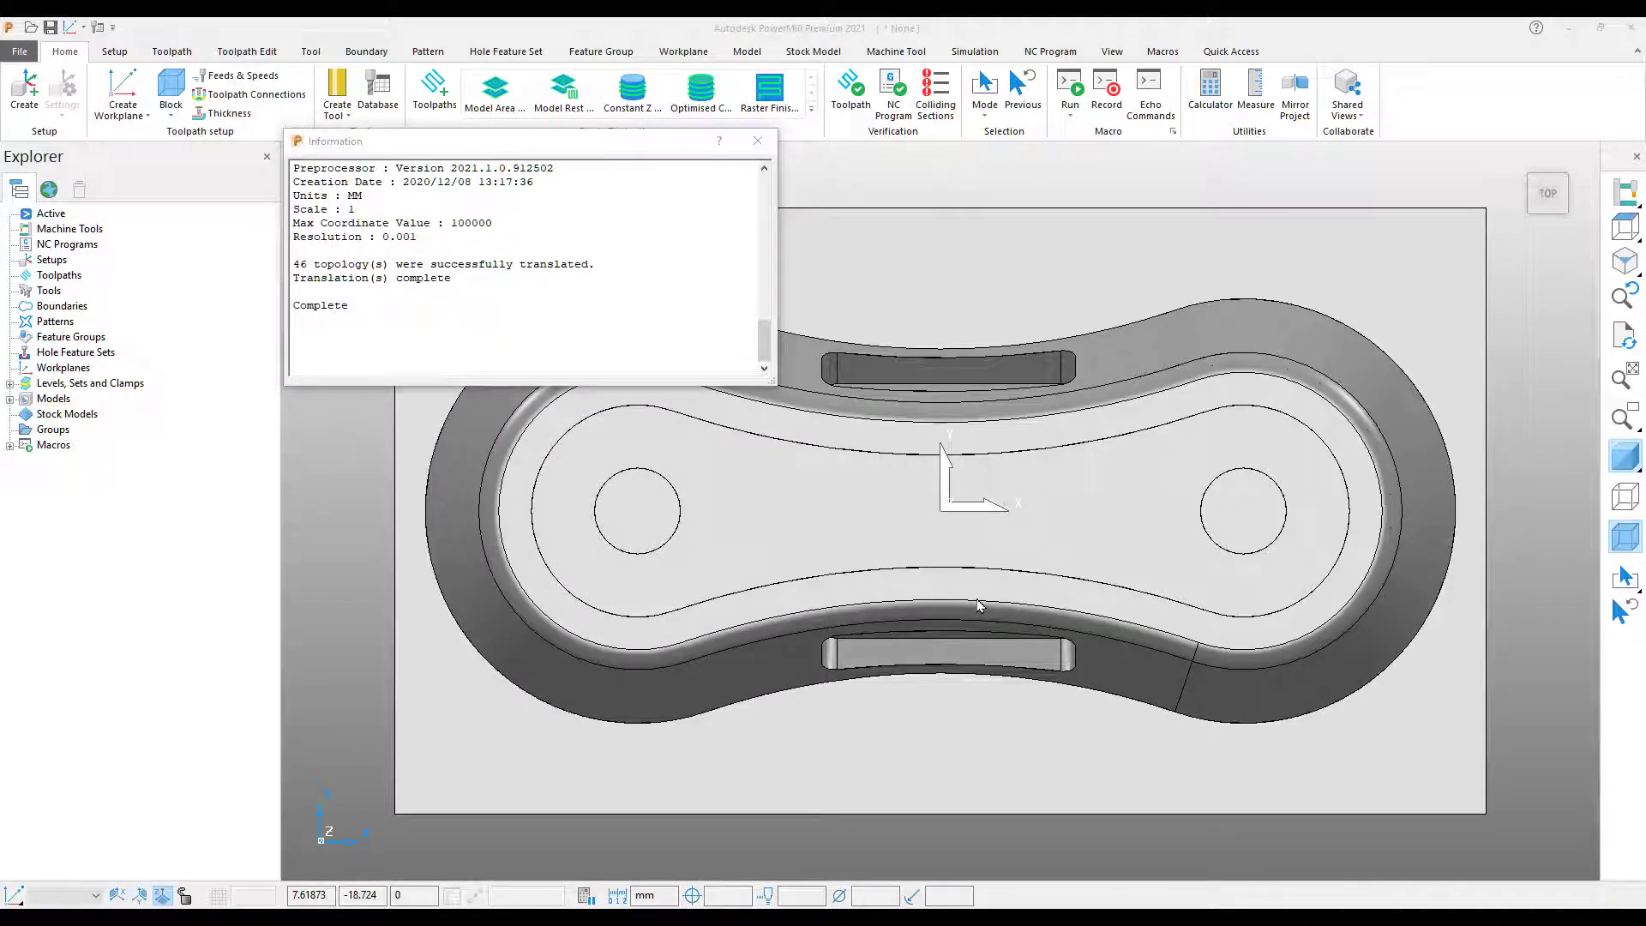
pyautogui.click(758, 141)
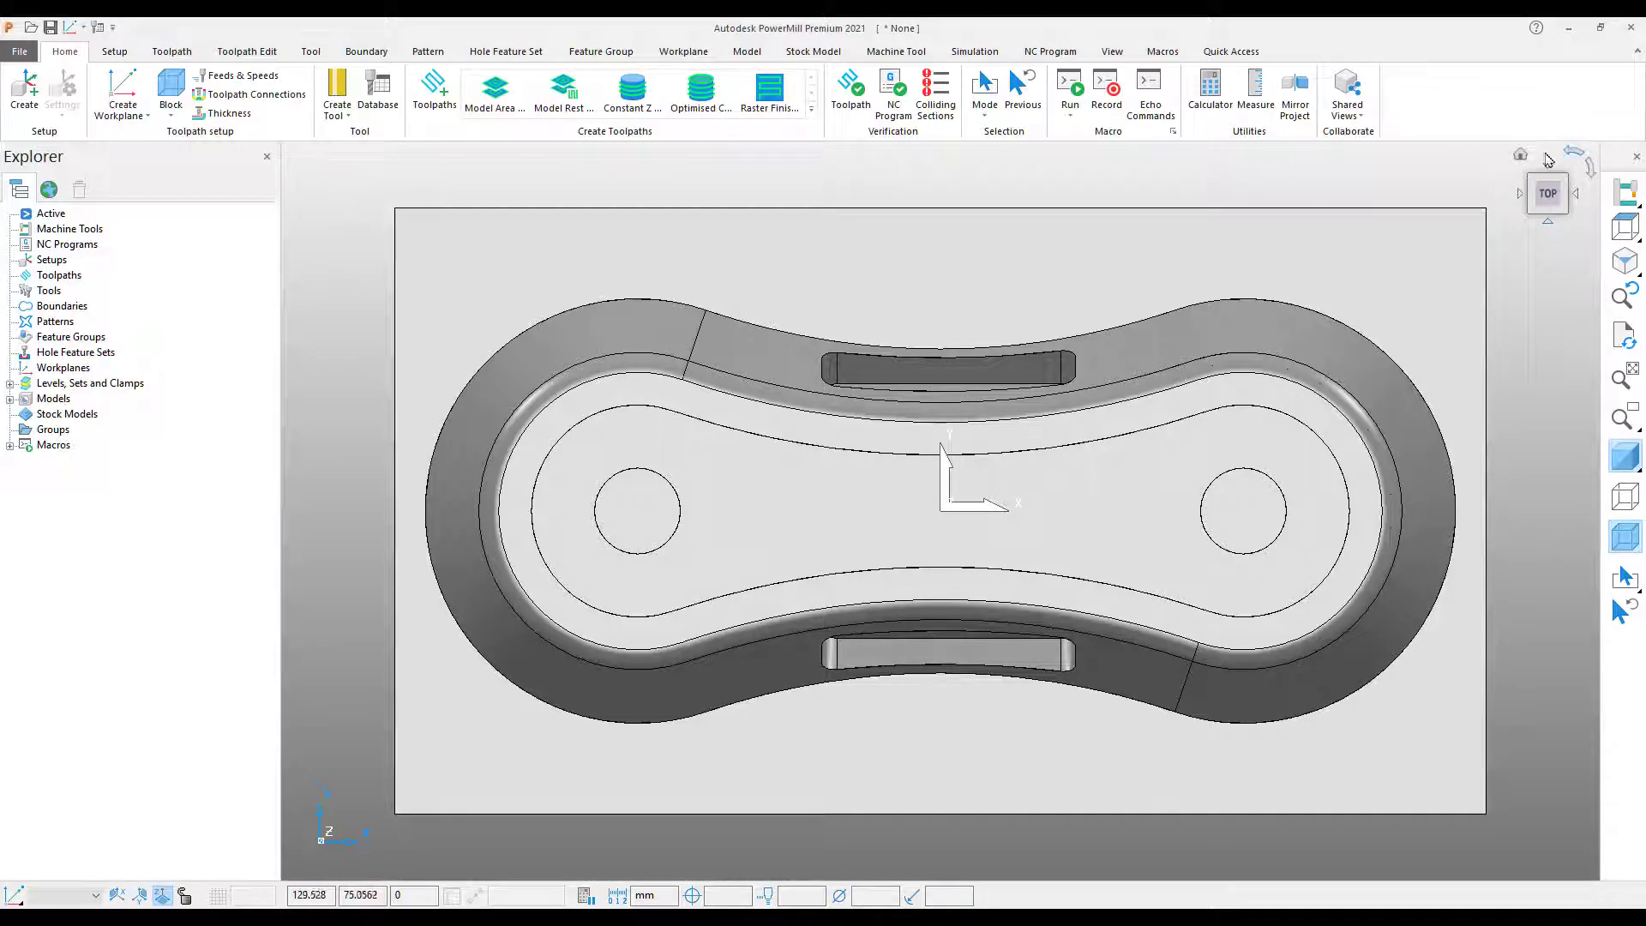
# Inspect the part from isometric, front and both side views using the view cube.
pyautogui.click(1535, 214)
pyautogui.click(1560, 200)
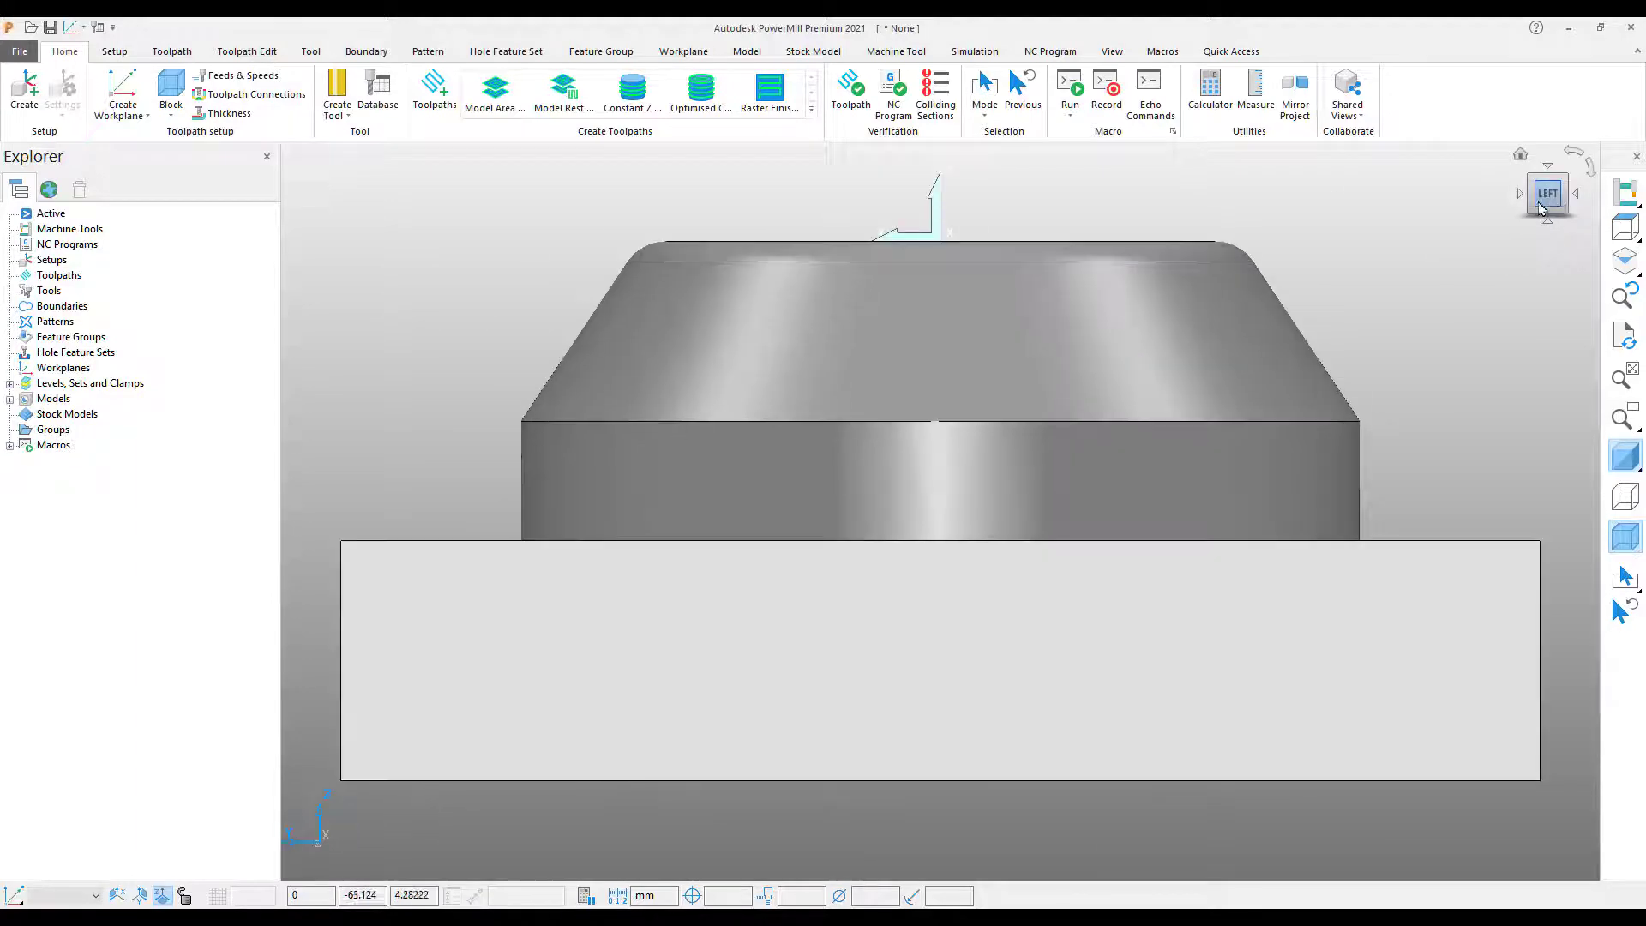
pyautogui.click(1562, 200)
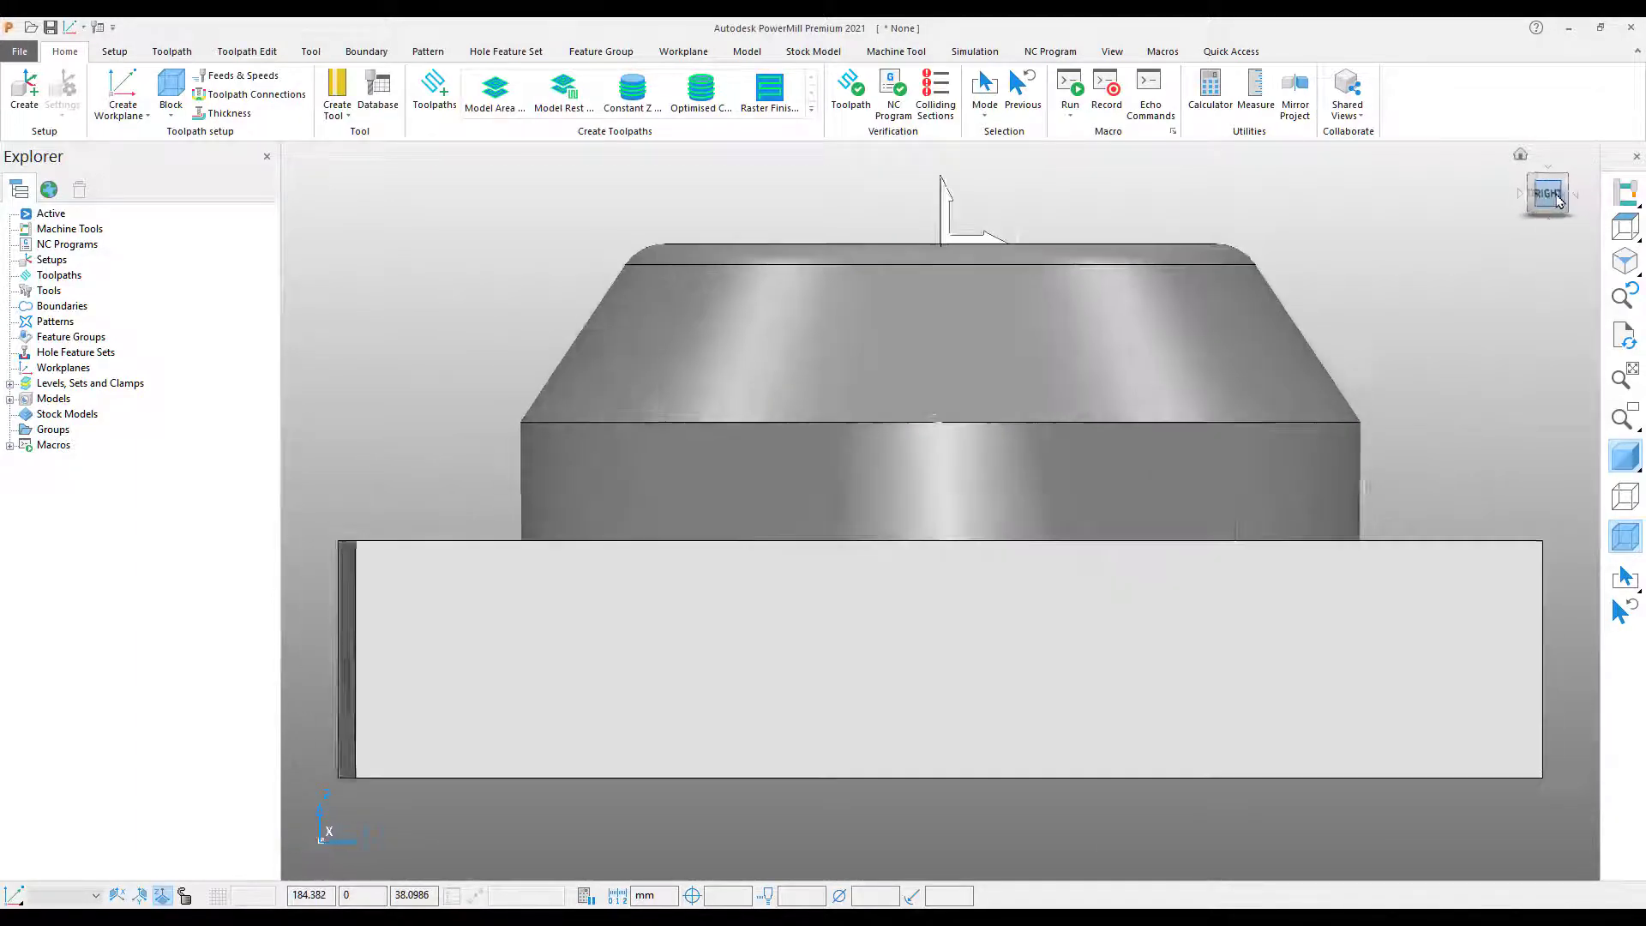
pyautogui.click(1525, 183)
pyautogui.click(1525, 183)
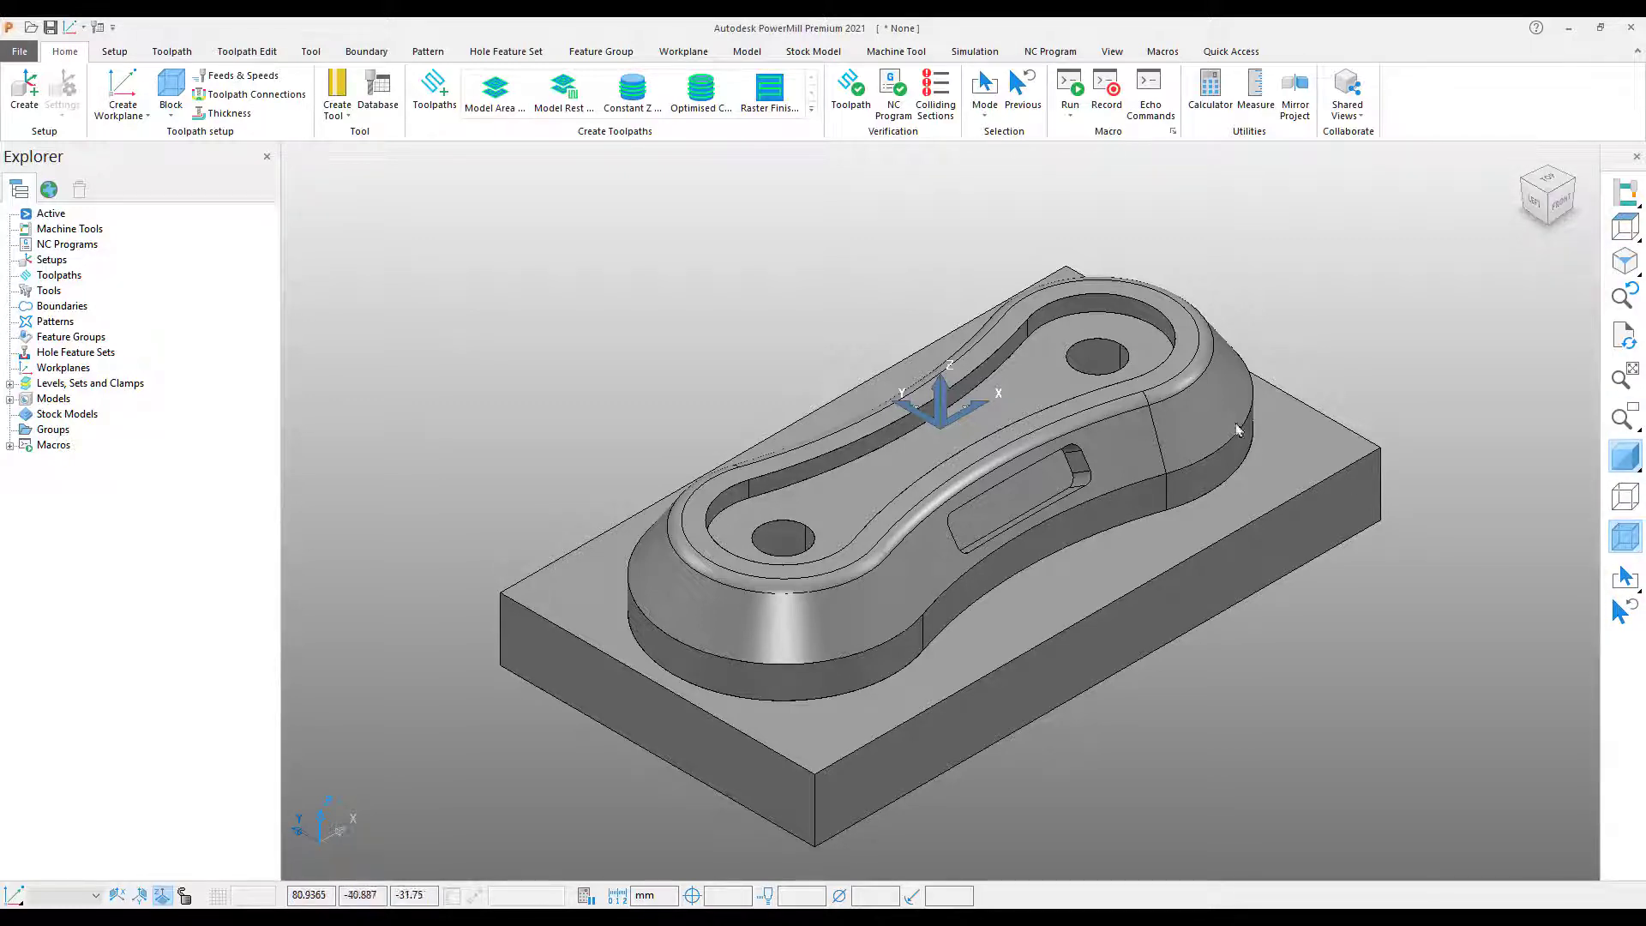
# Zoom and orbit around the part edge-on, then return to the isometric view.
pyautogui.scroll(-5, 1263, 360)
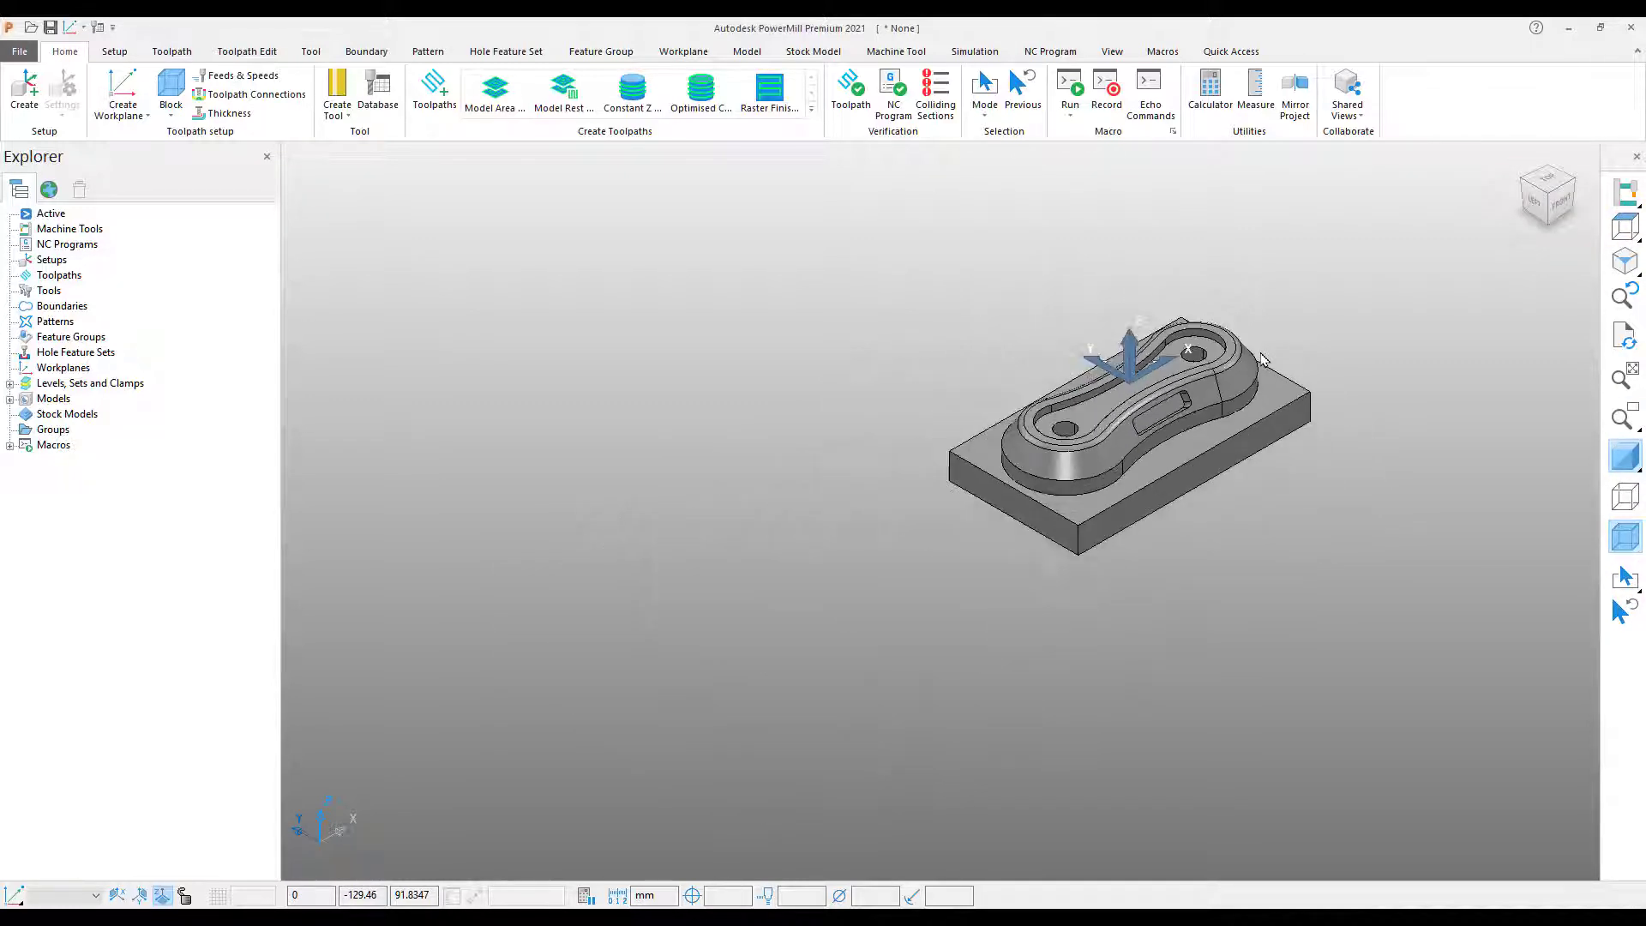
pyautogui.scroll(6, 1264, 359)
pyautogui.scroll(3, 1263, 360)
pyautogui.scroll(-4, 1263, 359)
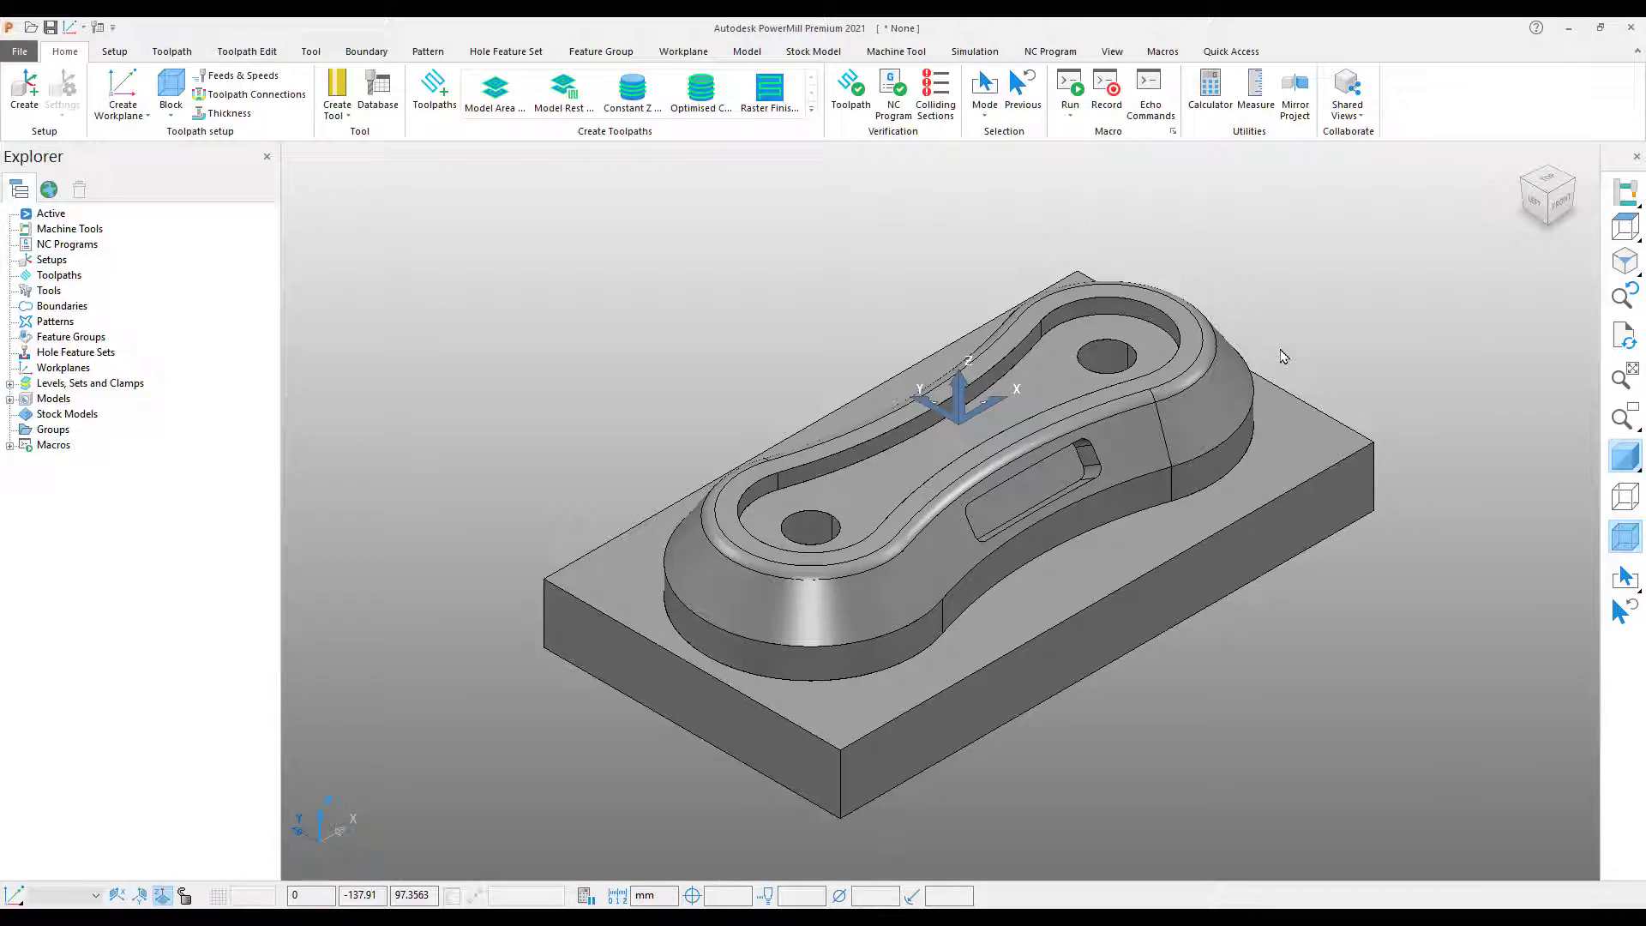
pyautogui.moveTo(1284, 356); pyautogui.dragTo(1315, 316, button='middle')
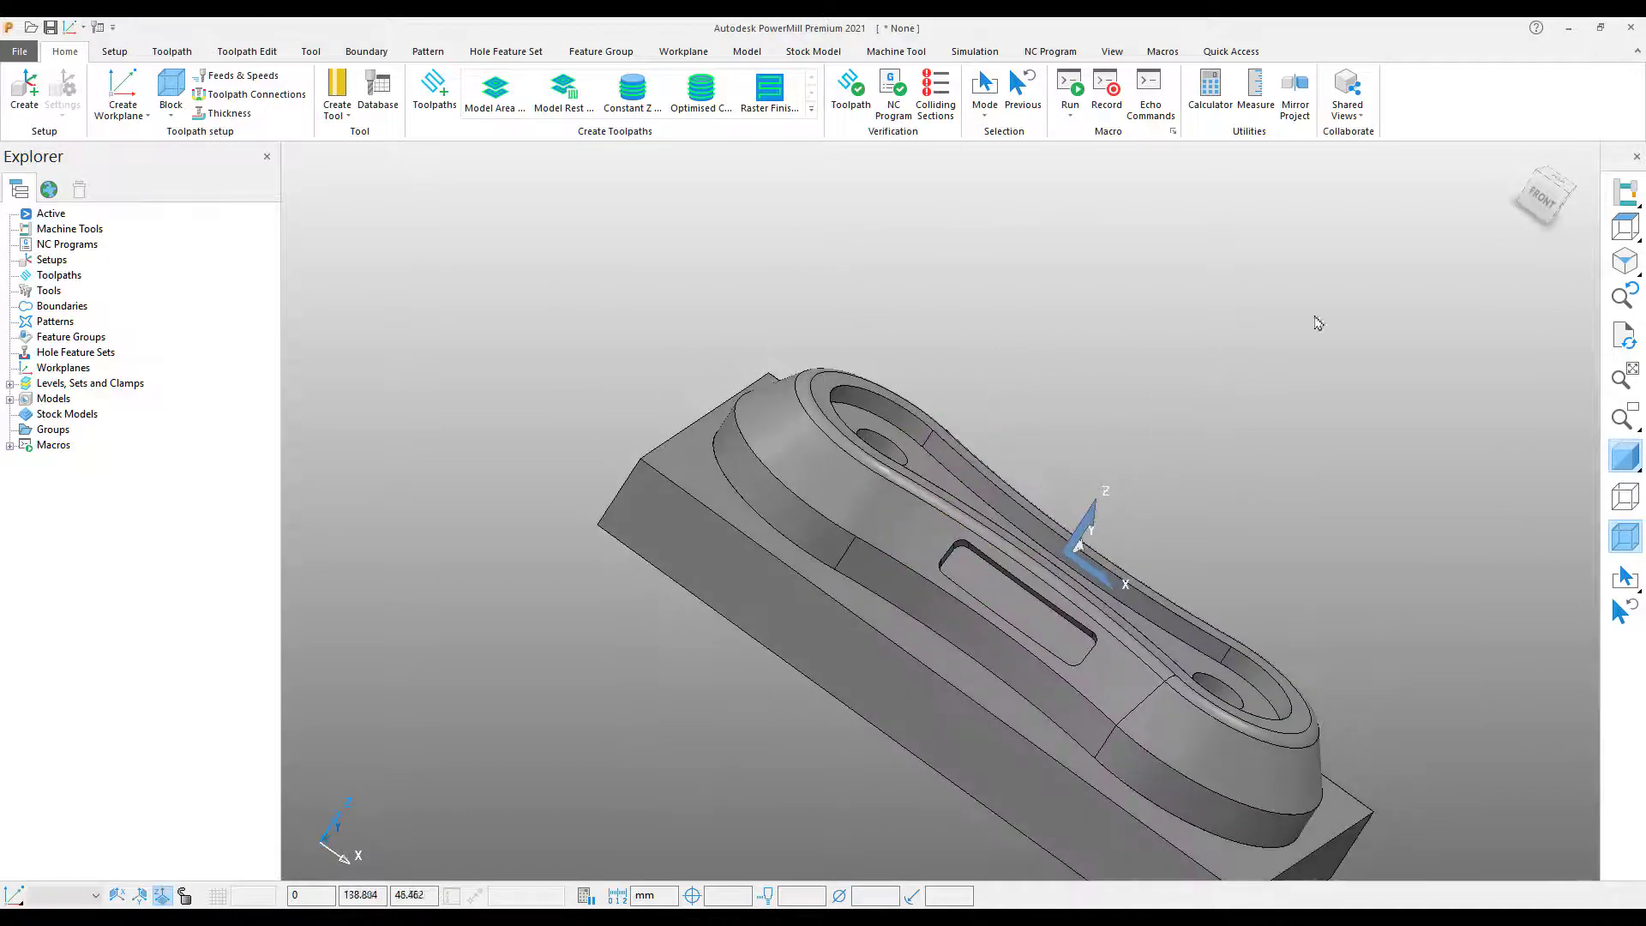
pyautogui.click(1535, 185)
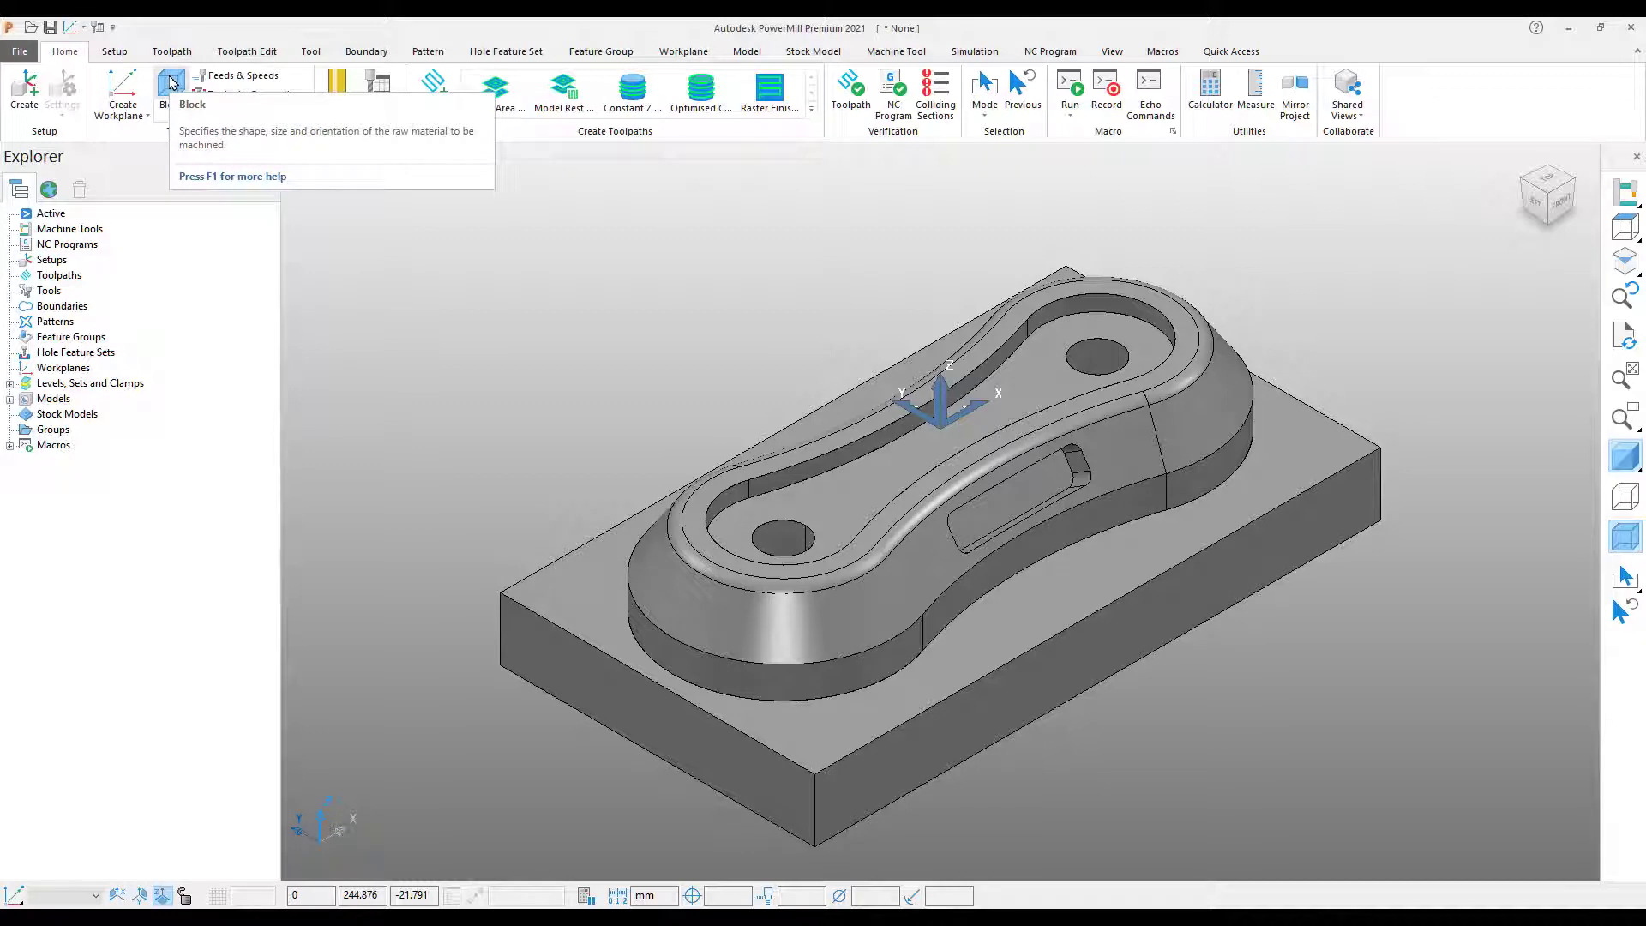
# Define a Box stock block in Global Transform and calculate its limits from the model.
pyautogui.click(171, 83)
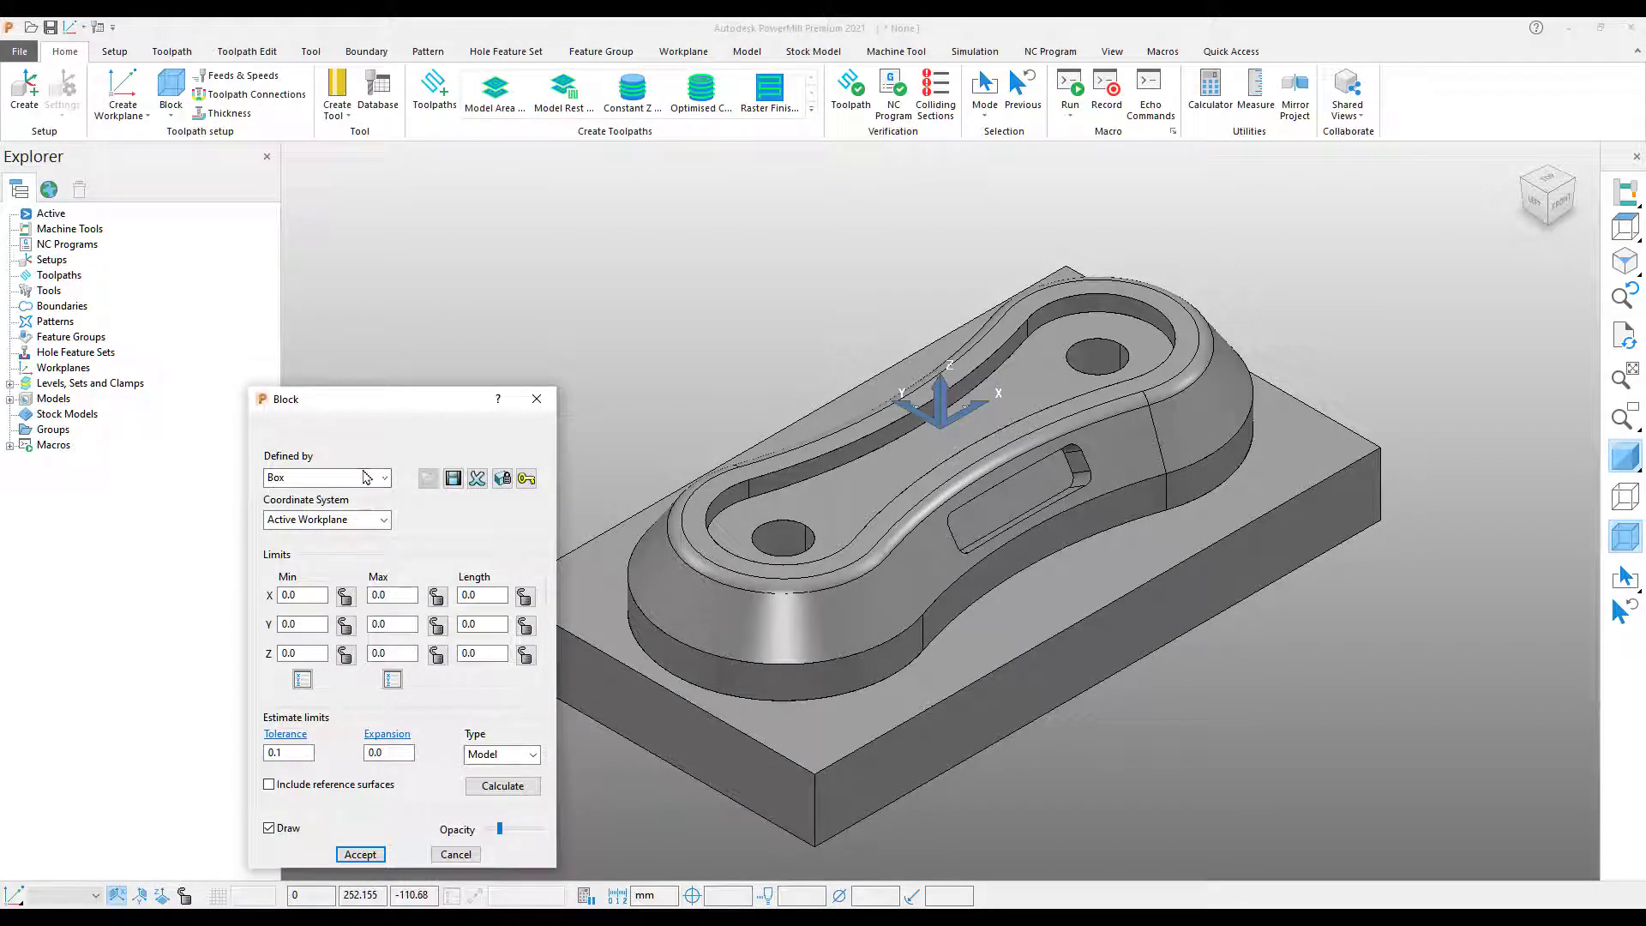
pyautogui.click(379, 480)
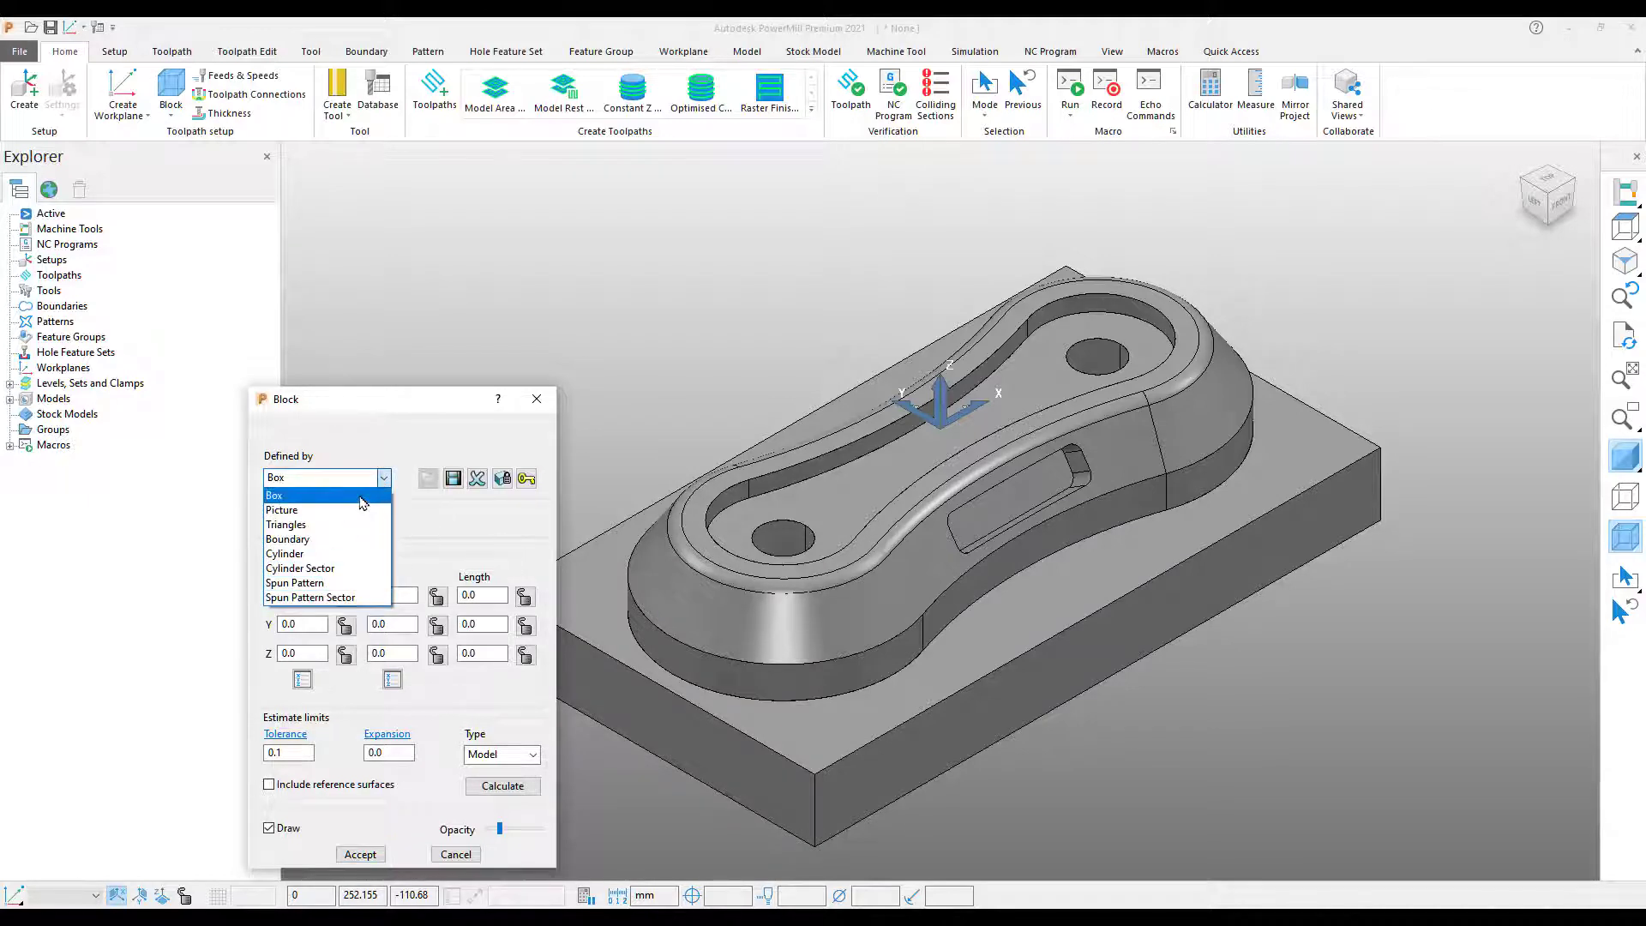
pyautogui.click(360, 498)
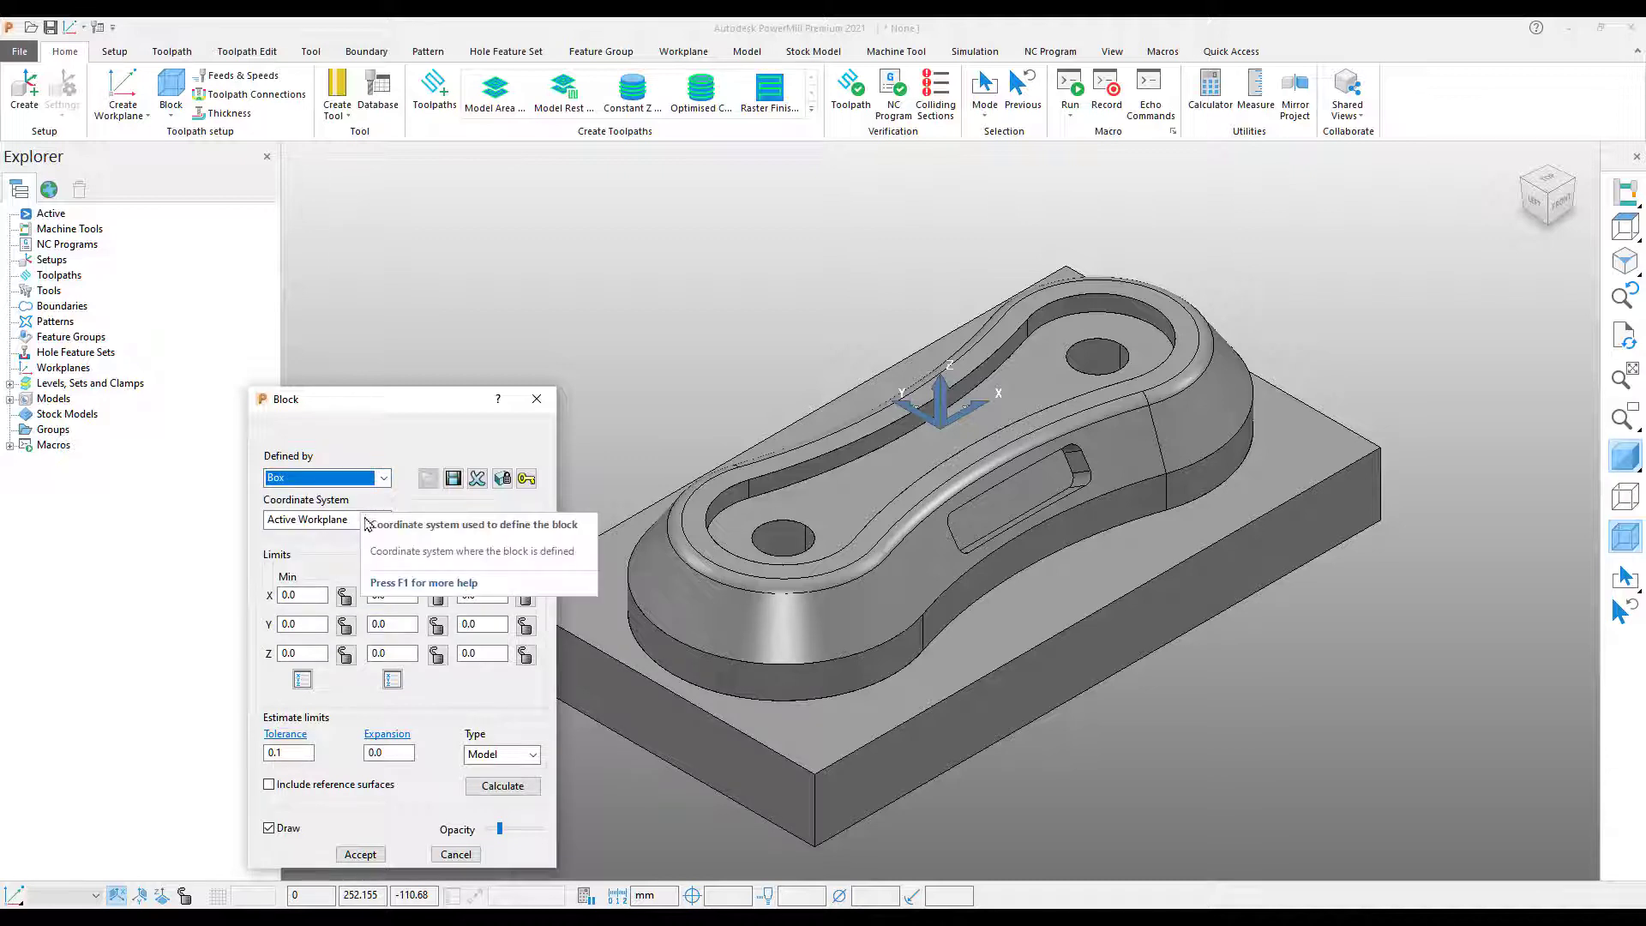
pyautogui.click(367, 521)
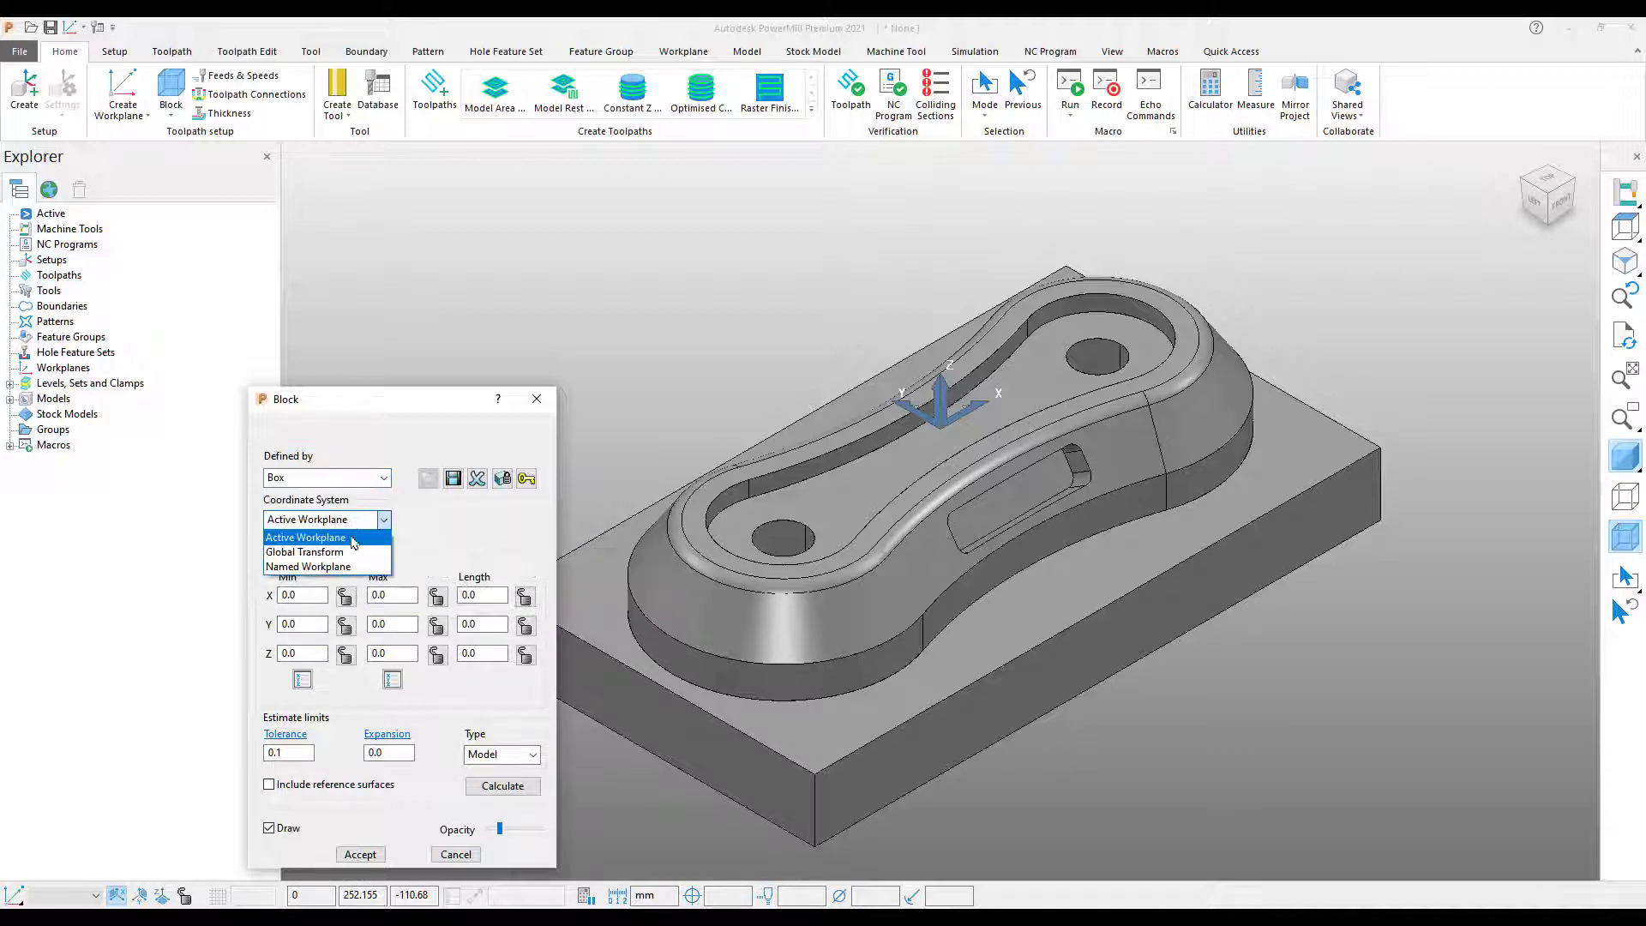
pyautogui.click(351, 553)
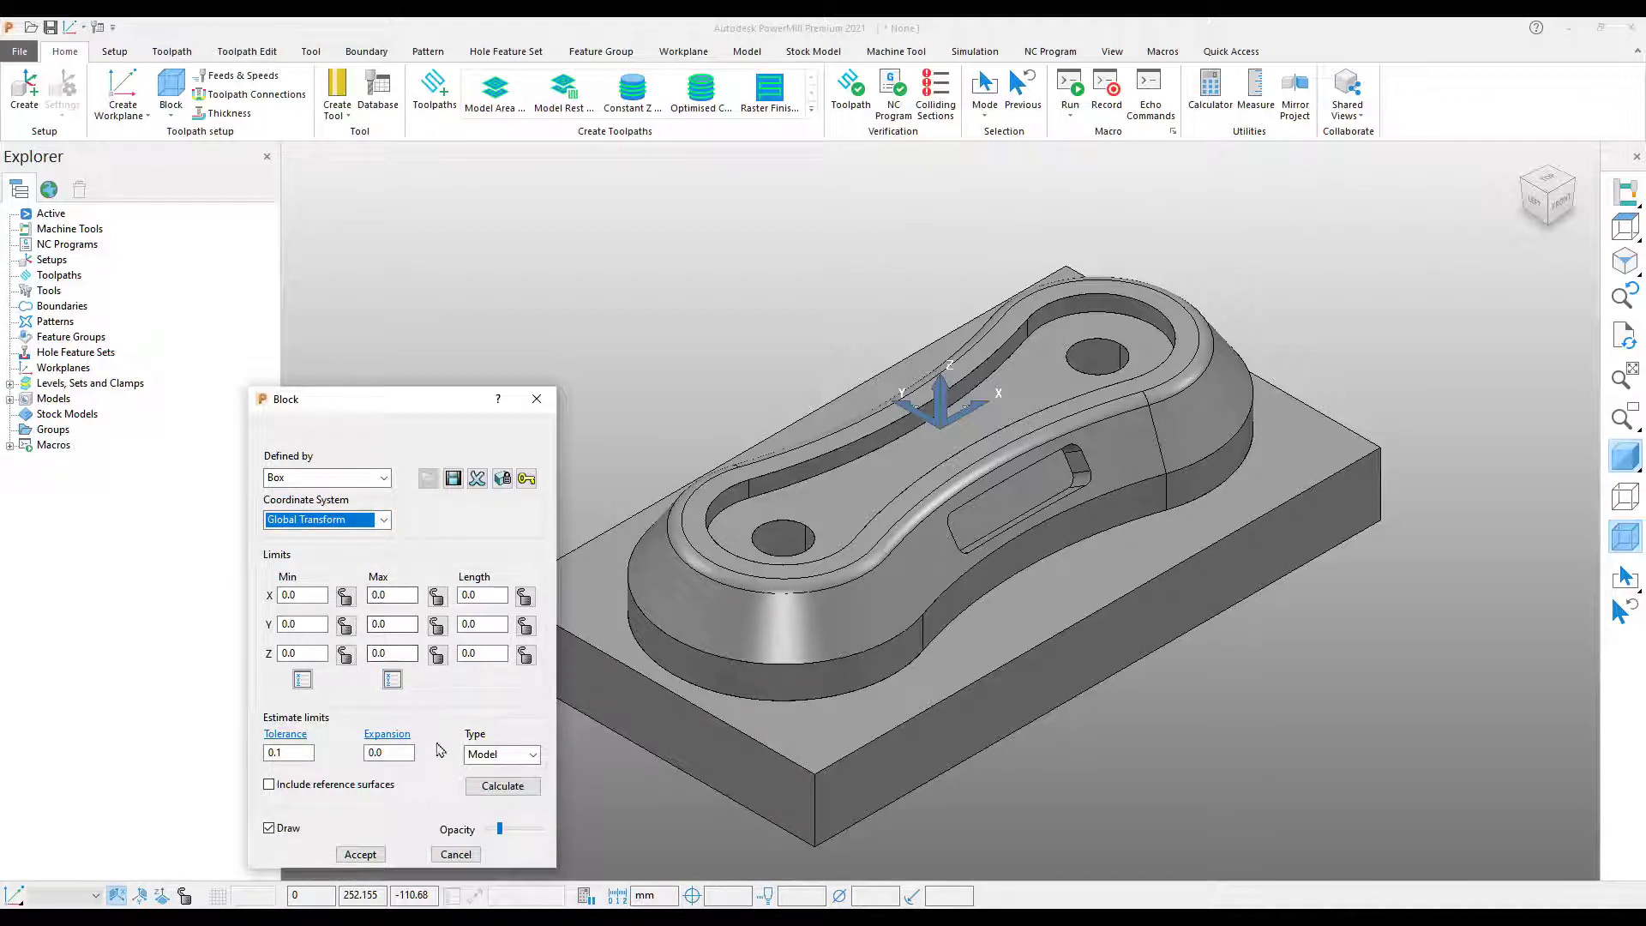
pyautogui.click(498, 787)
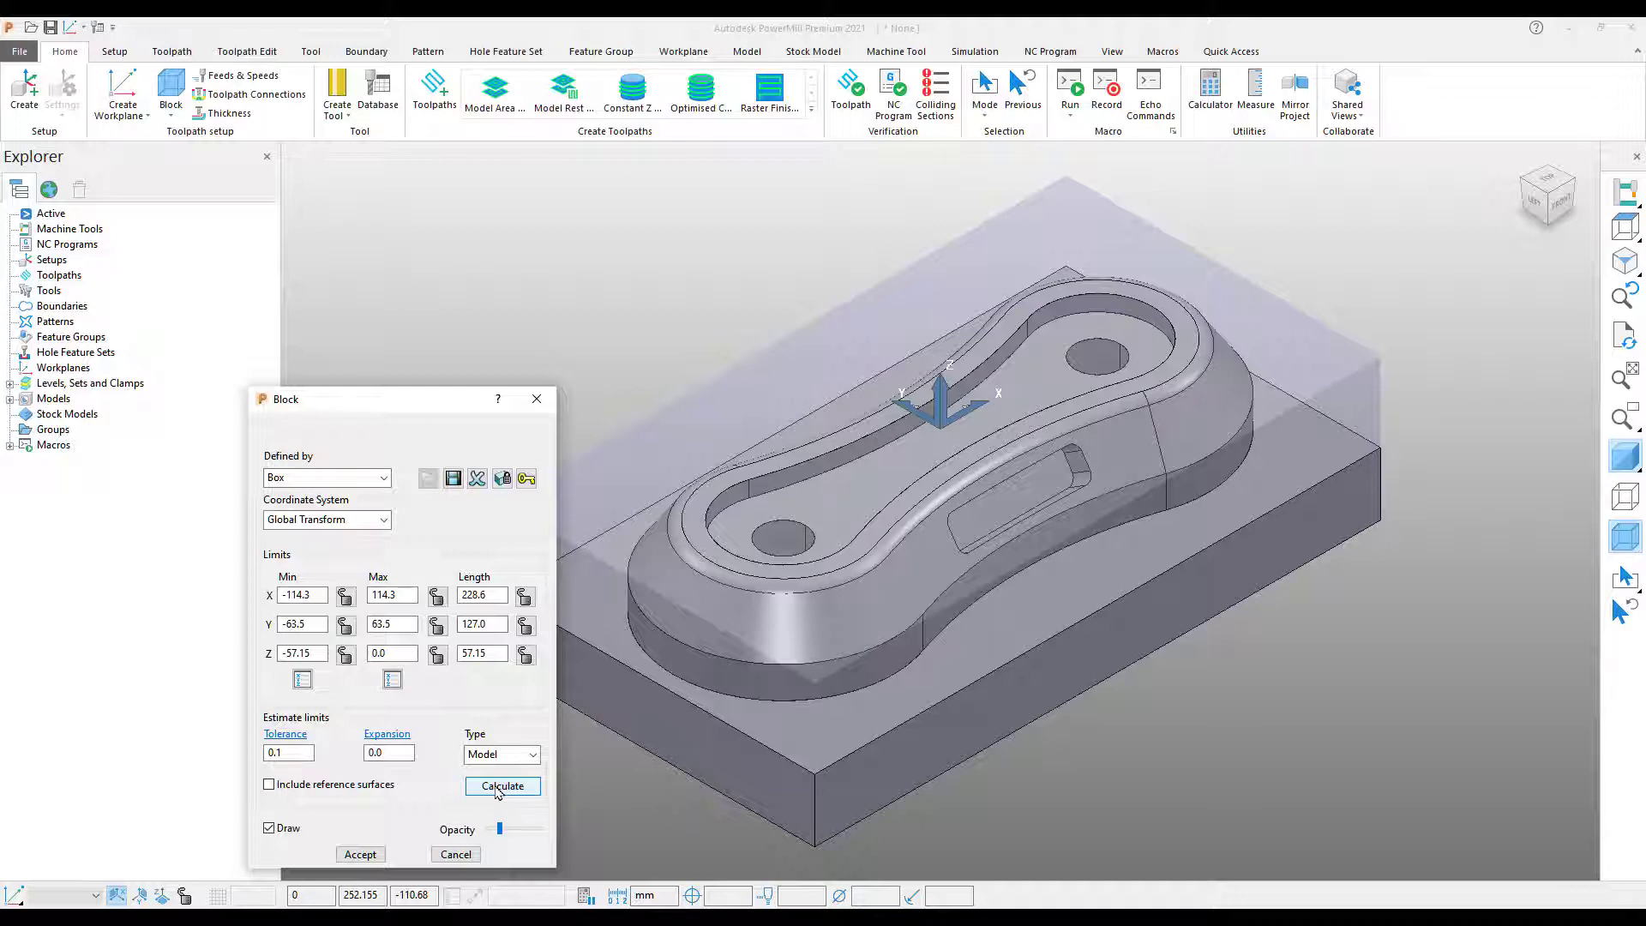
# Raise the block's Z Max to 2.0 and accept the block.
pyautogui.click(388, 654)
pyautogui.moveTo(387, 654); pyautogui.dragTo(367, 654)
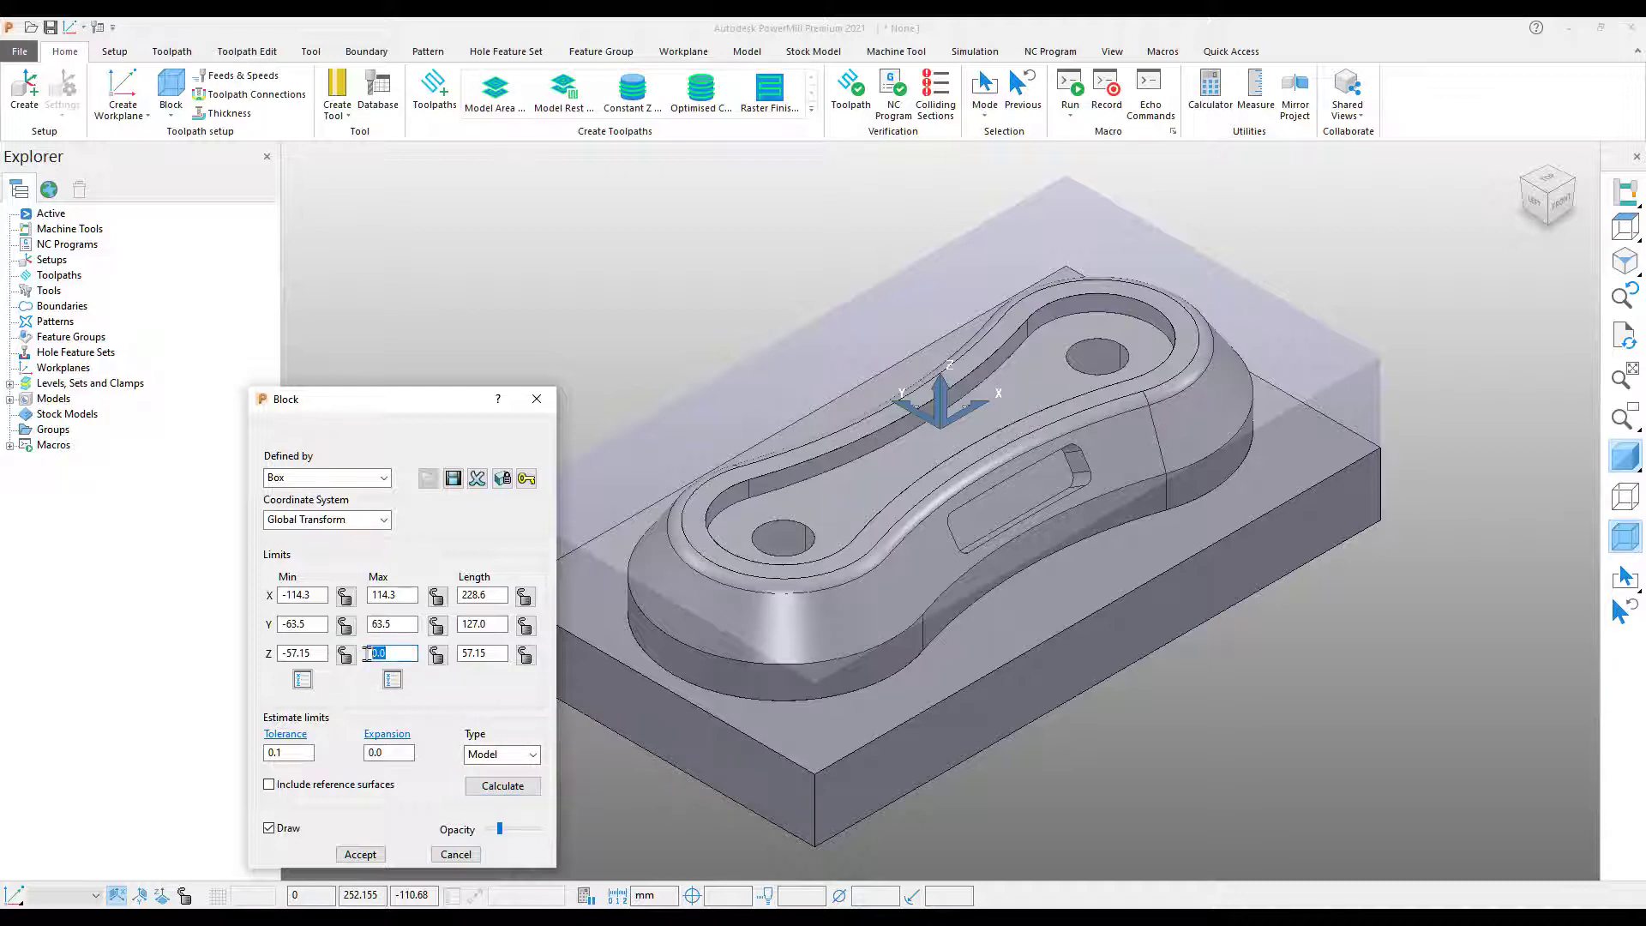
pyautogui.write('2')
pyautogui.click(500, 652)
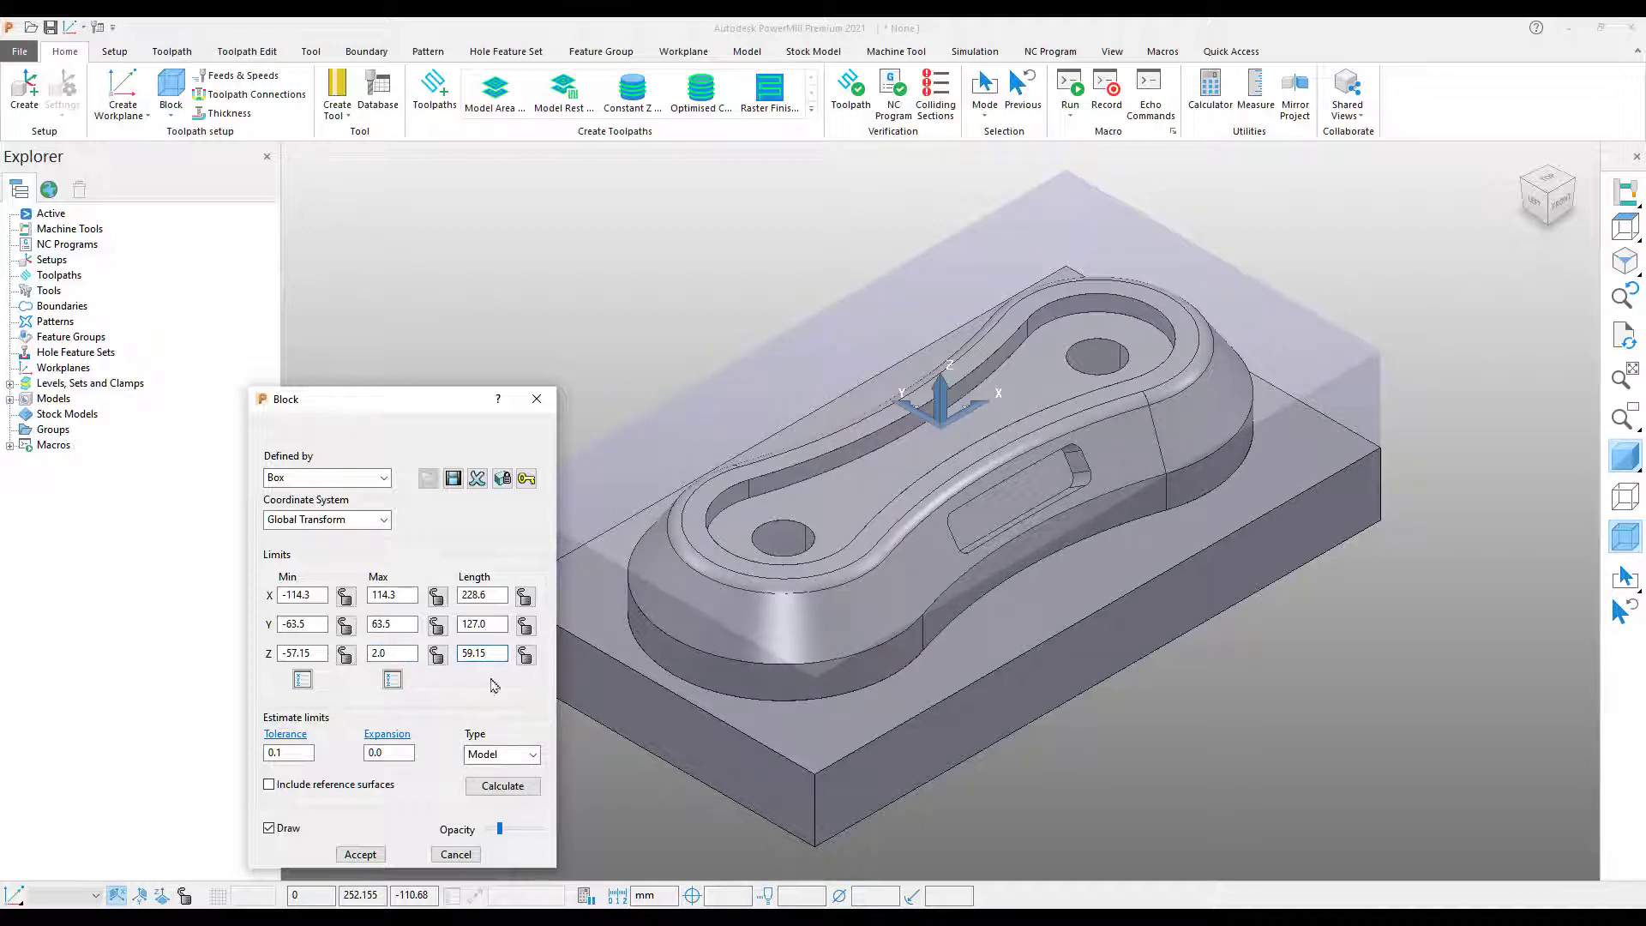
pyautogui.click(360, 855)
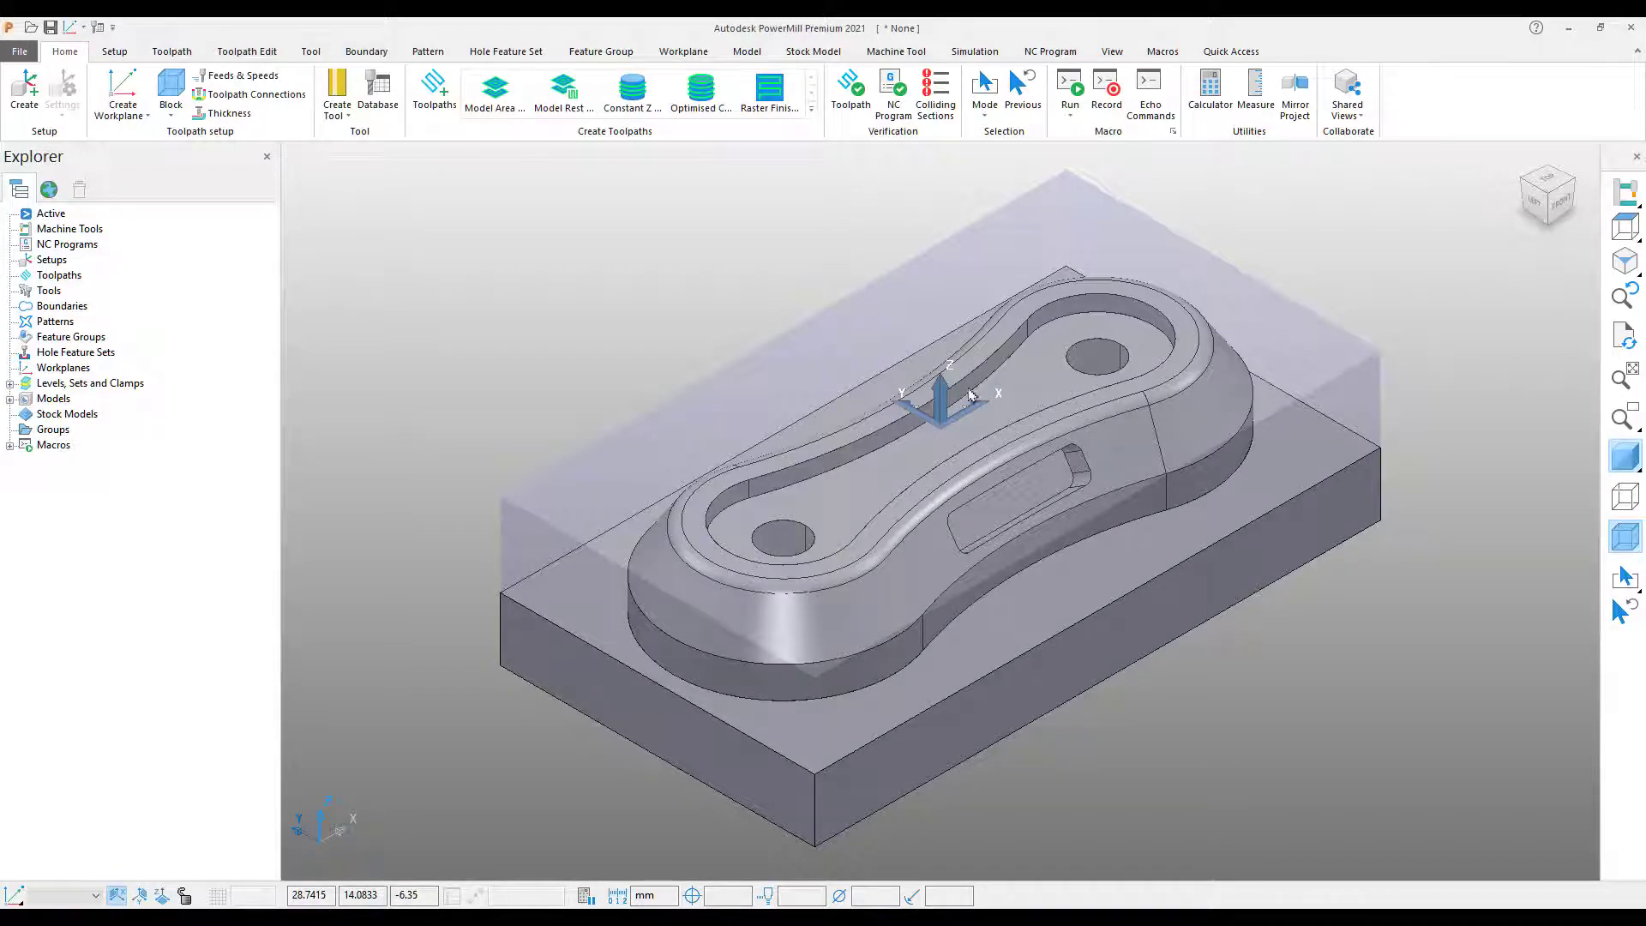
# Create workplane 1 on the block's corner point and make it the active workplane.
pyautogui.click(124, 114)
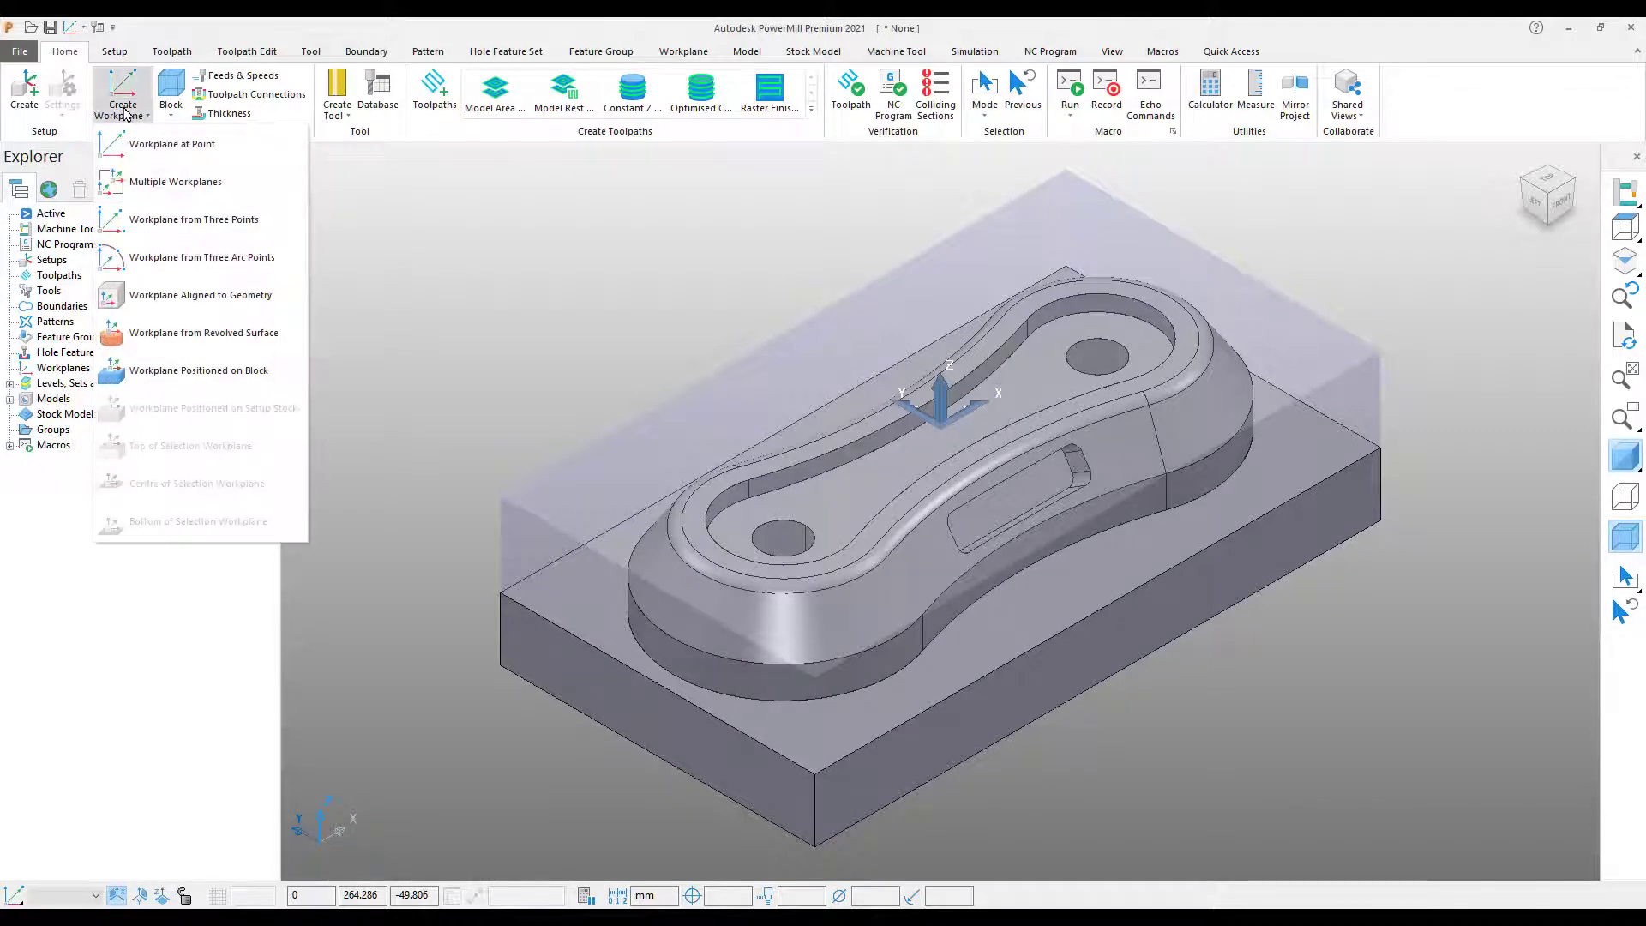
pyautogui.click(171, 374)
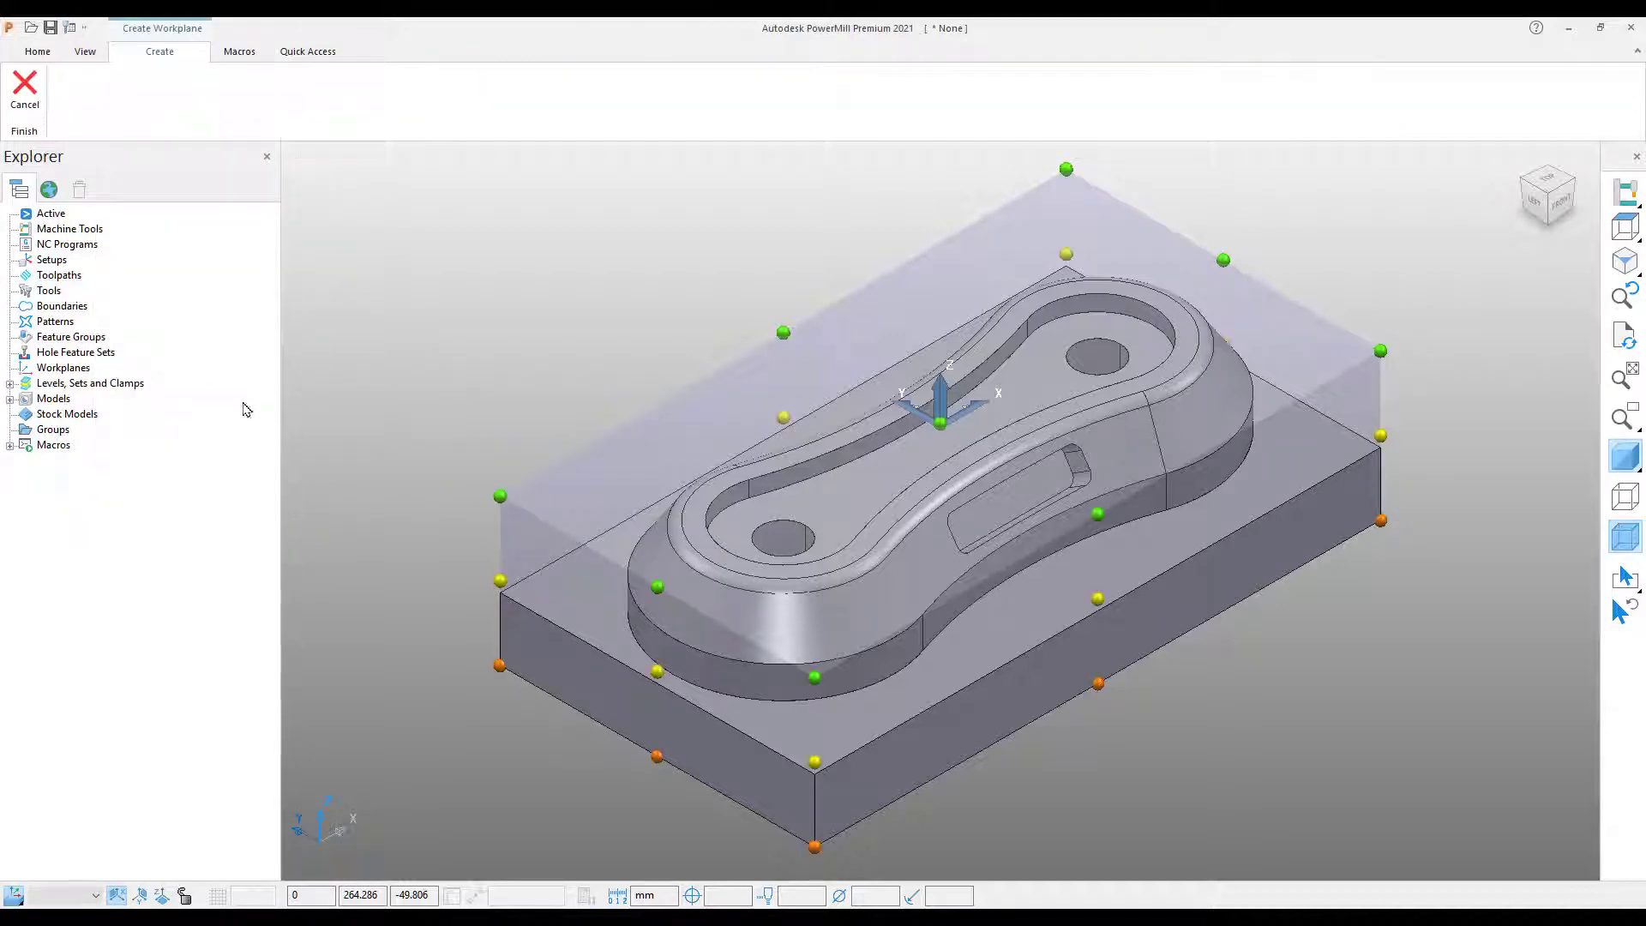
pyautogui.click(816, 682)
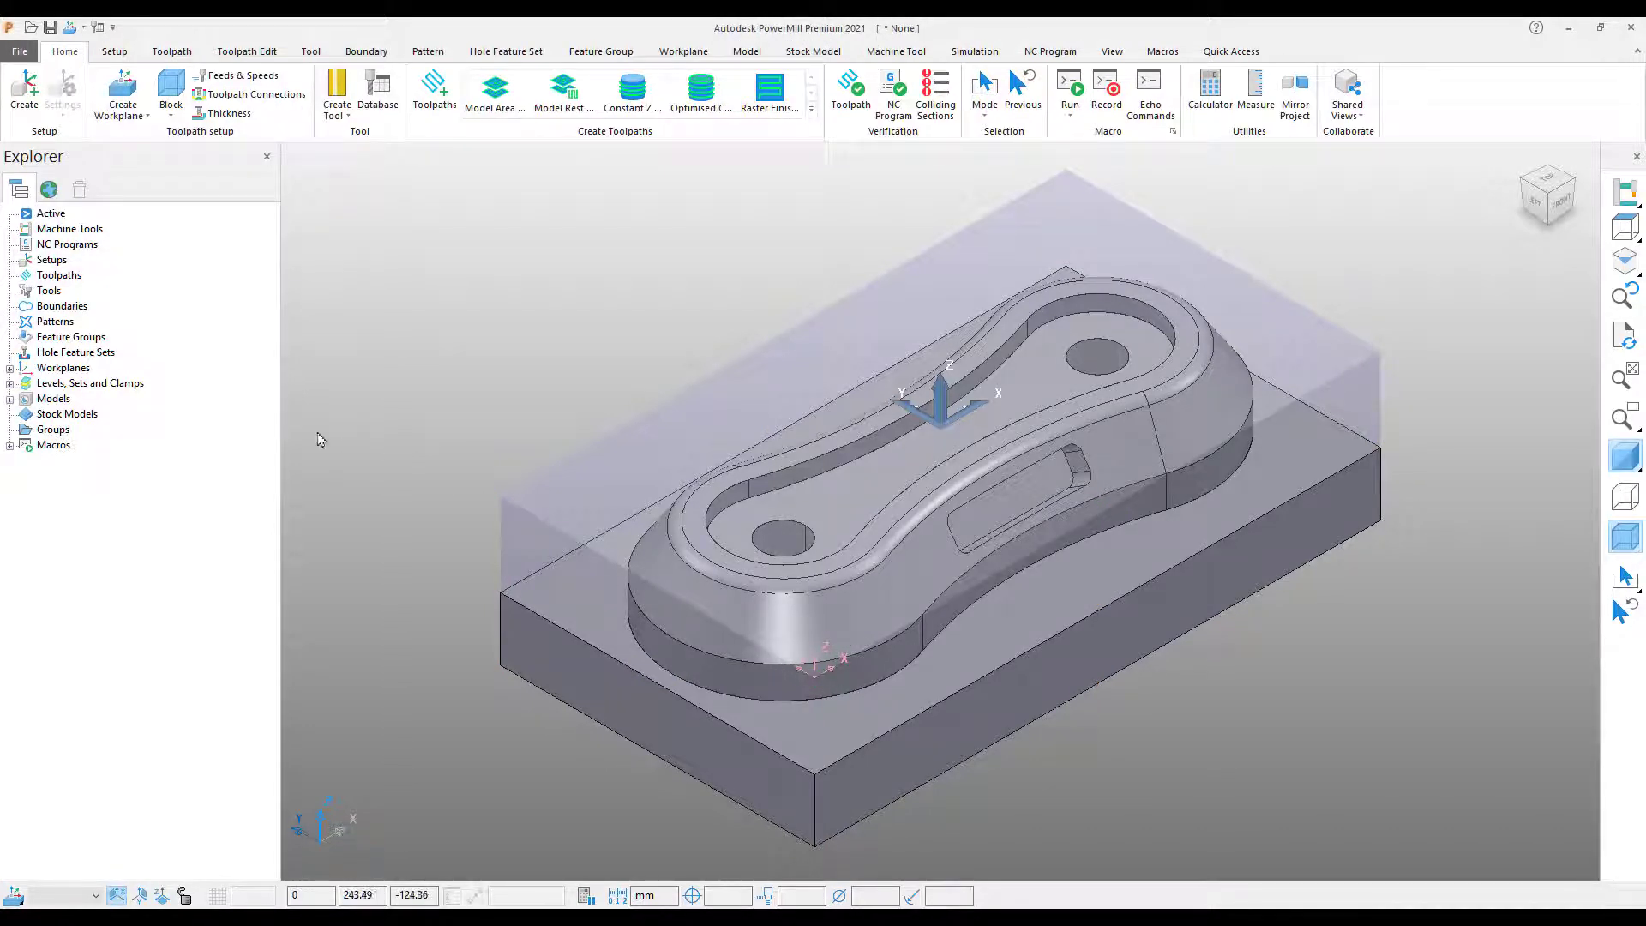
pyautogui.click(9, 368)
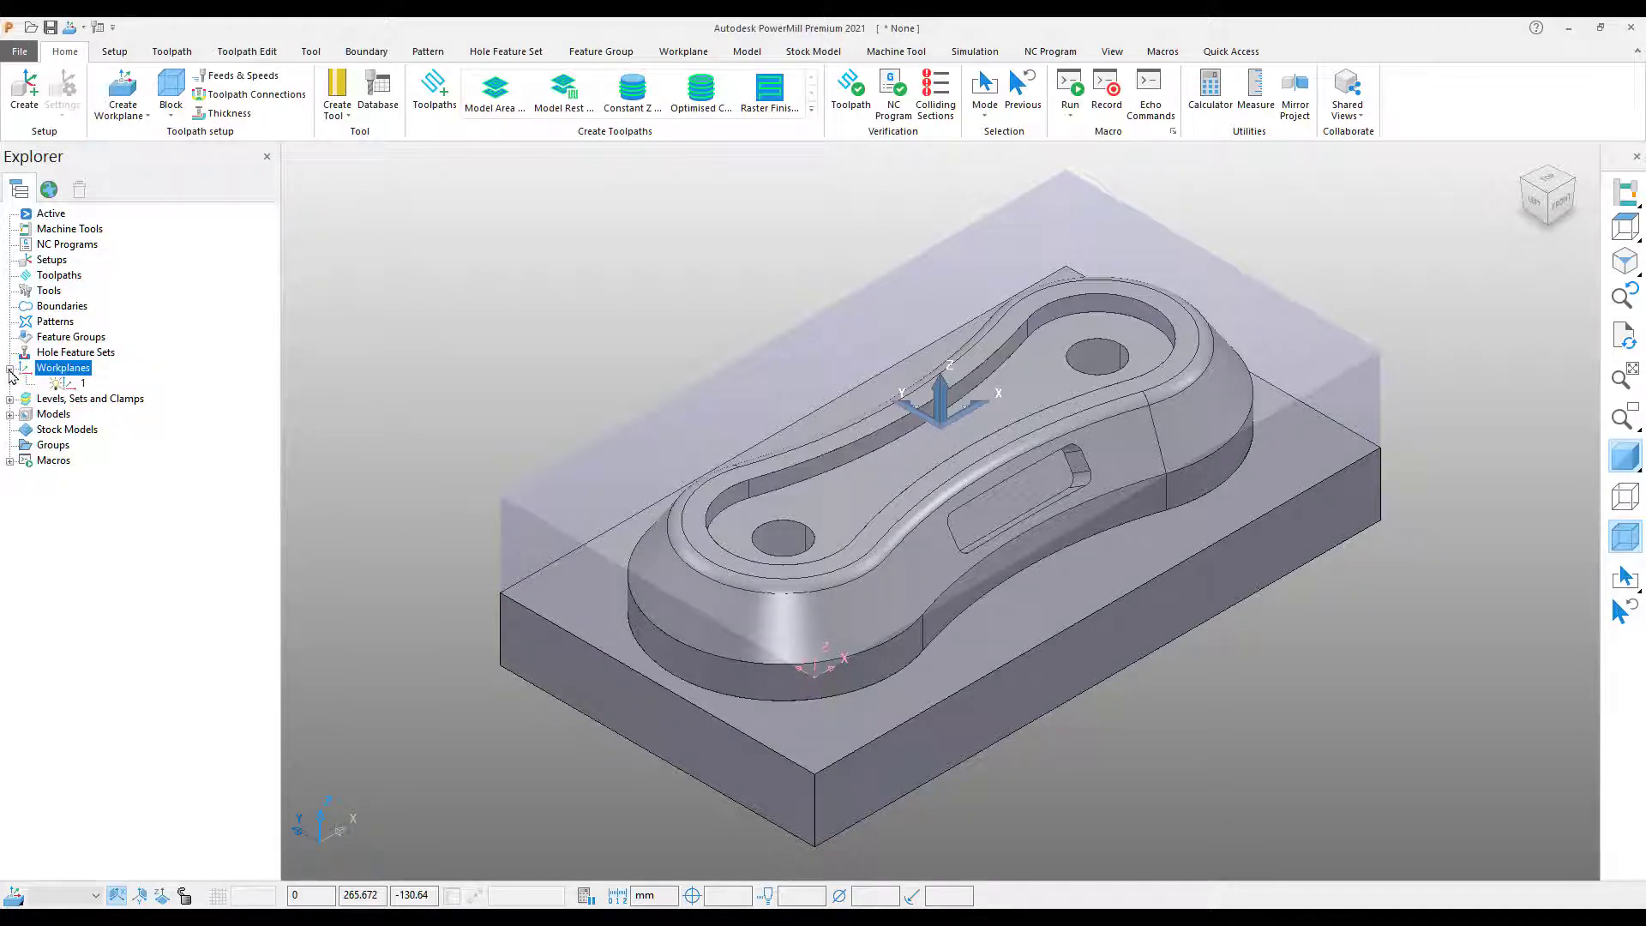
pyautogui.doubleClick(67, 385)
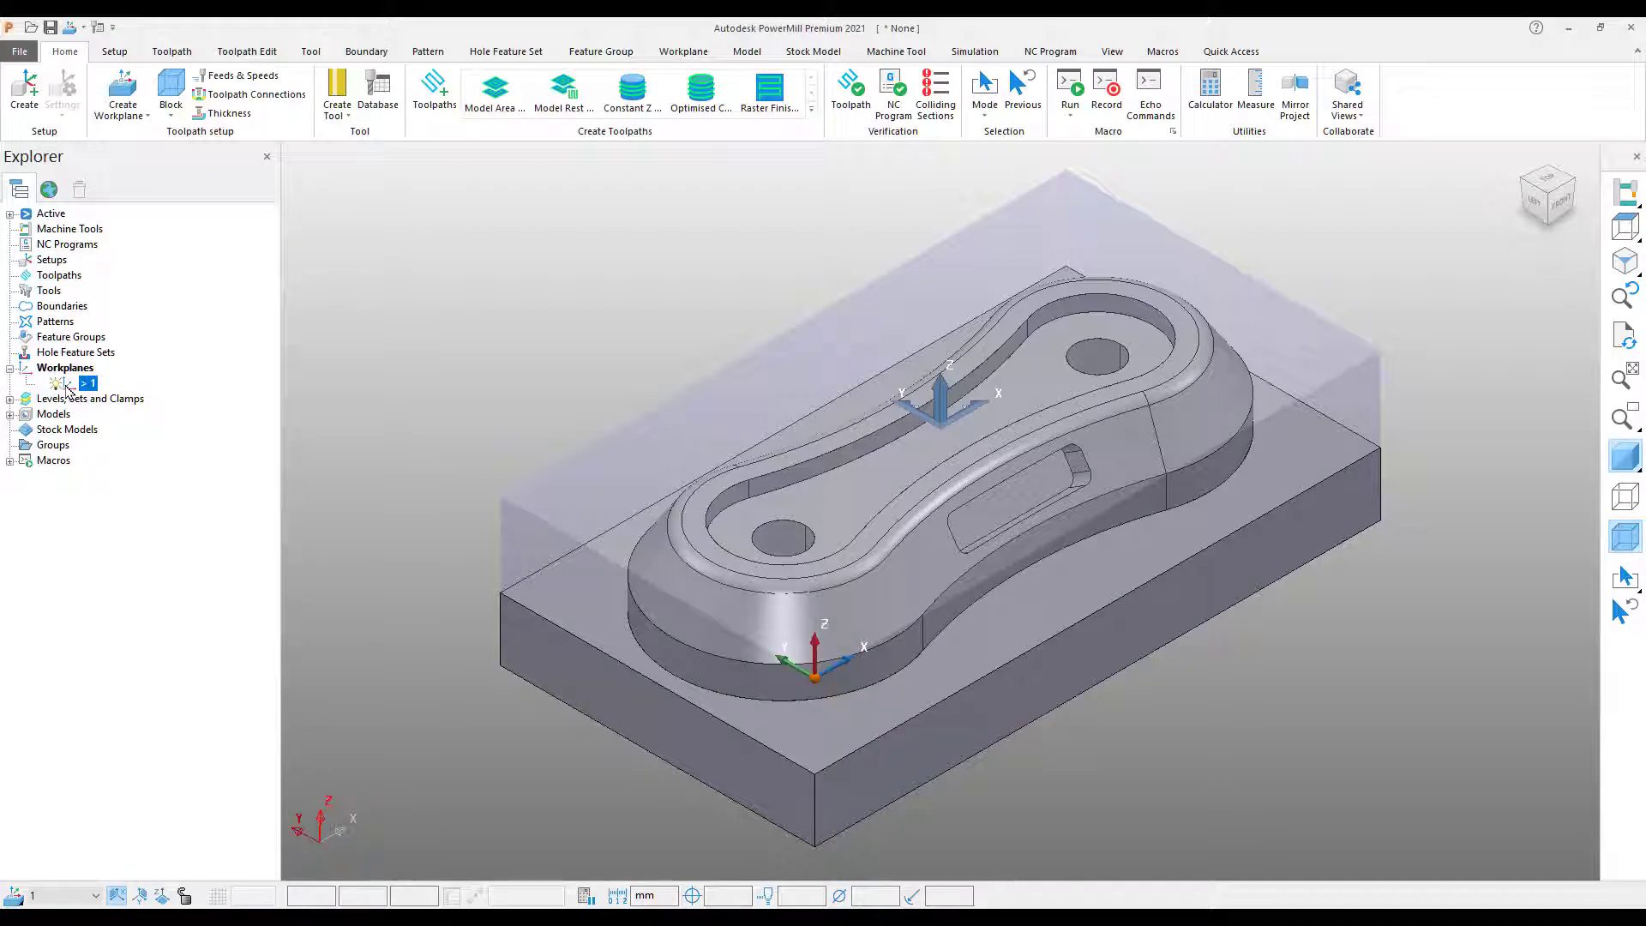